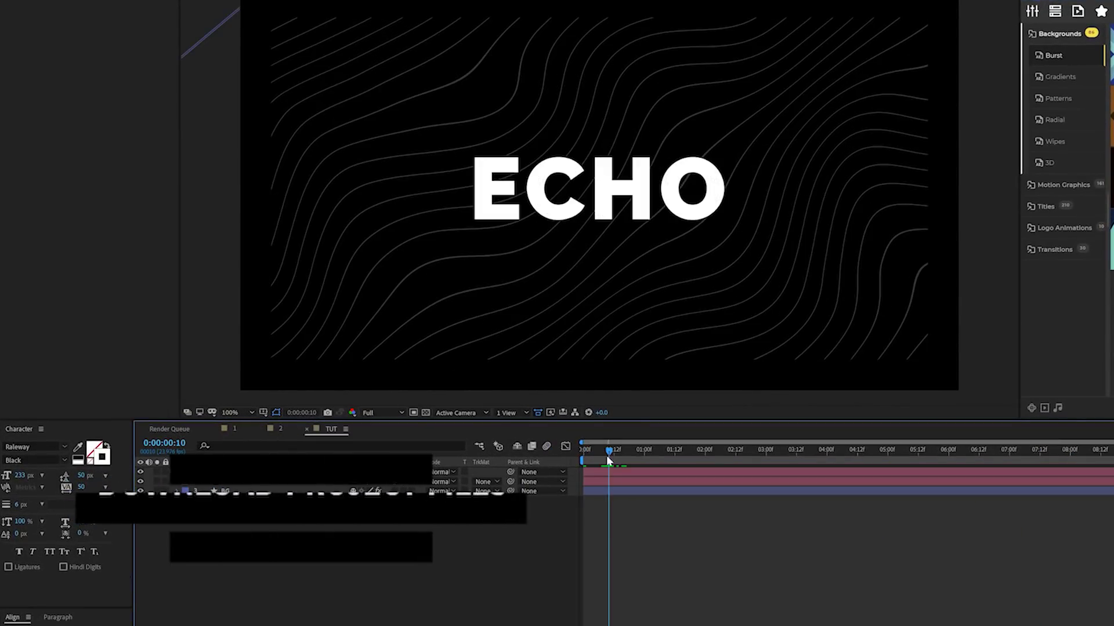
Remove the ECHO title's fill and give it a 6 px white stroke
mouse_move(607, 455)
mouse_down()
mouse_move(656, 451)
mouse_move(616, 452)
mouse_up()
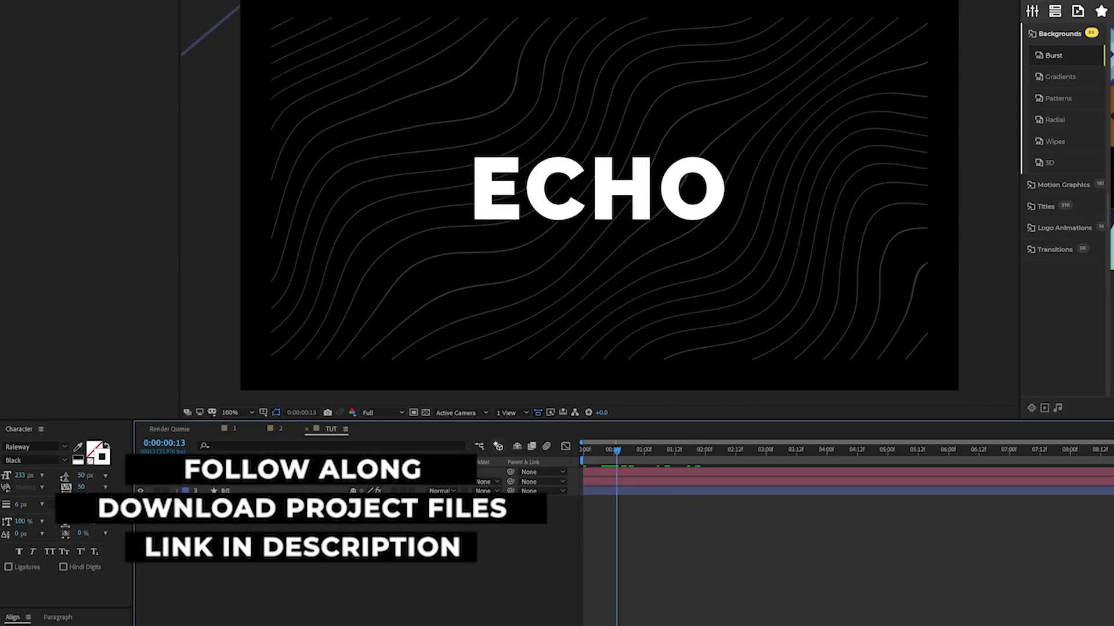
click(231, 472)
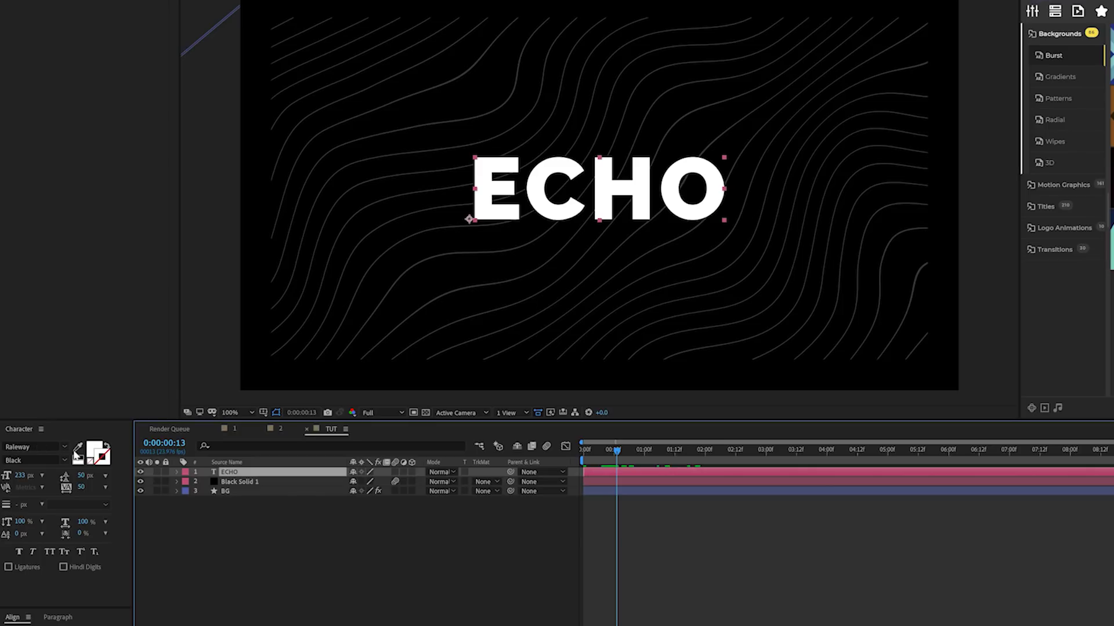
click(93, 465)
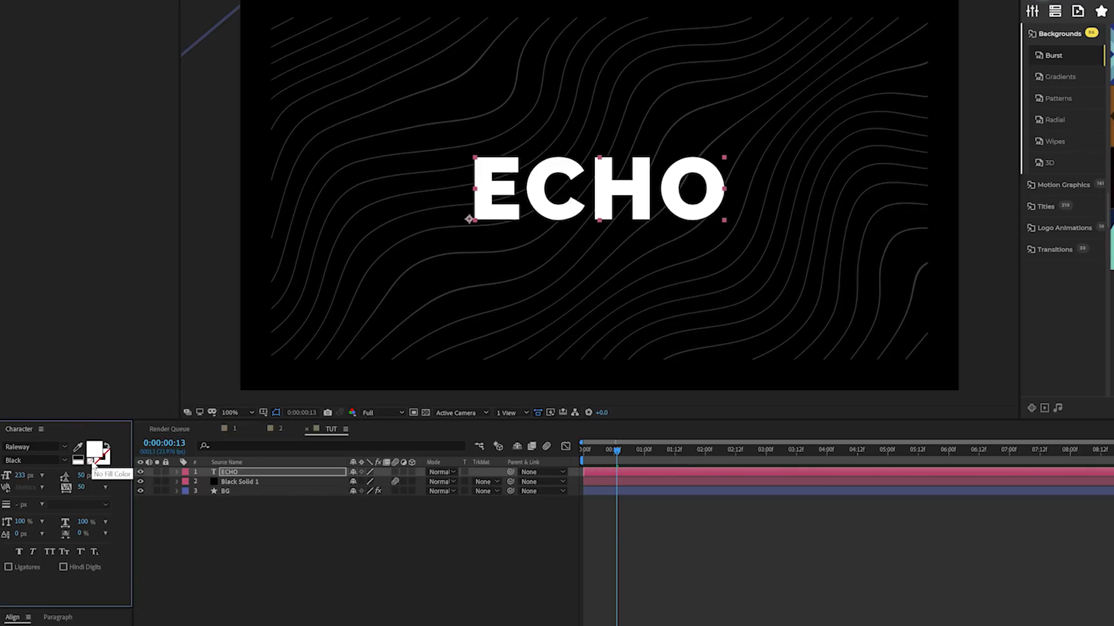
click(91, 461)
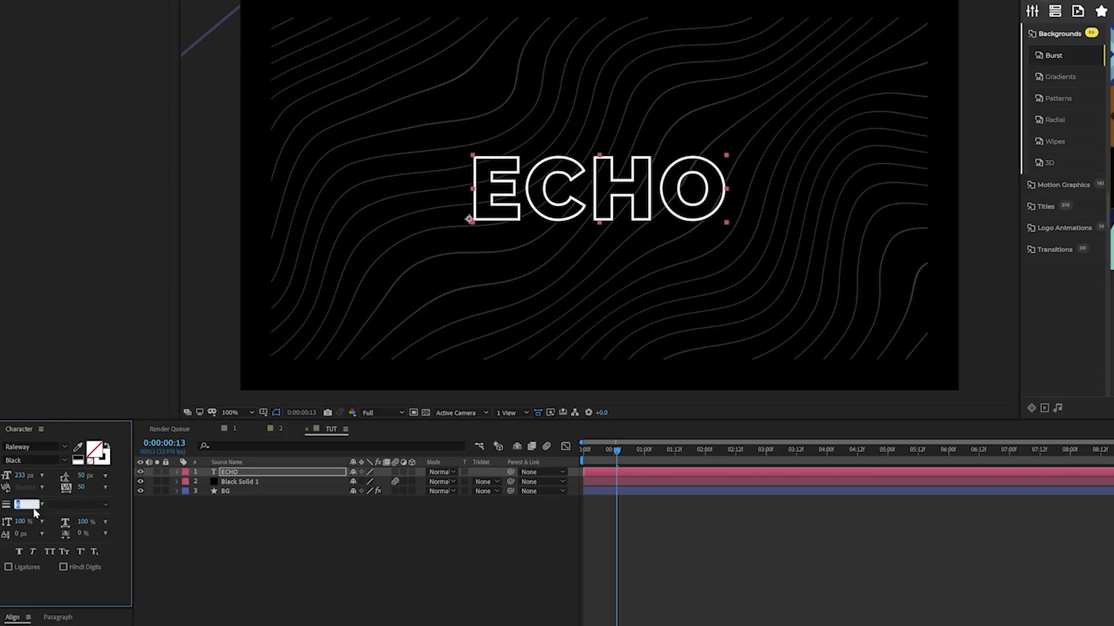
click(195, 548)
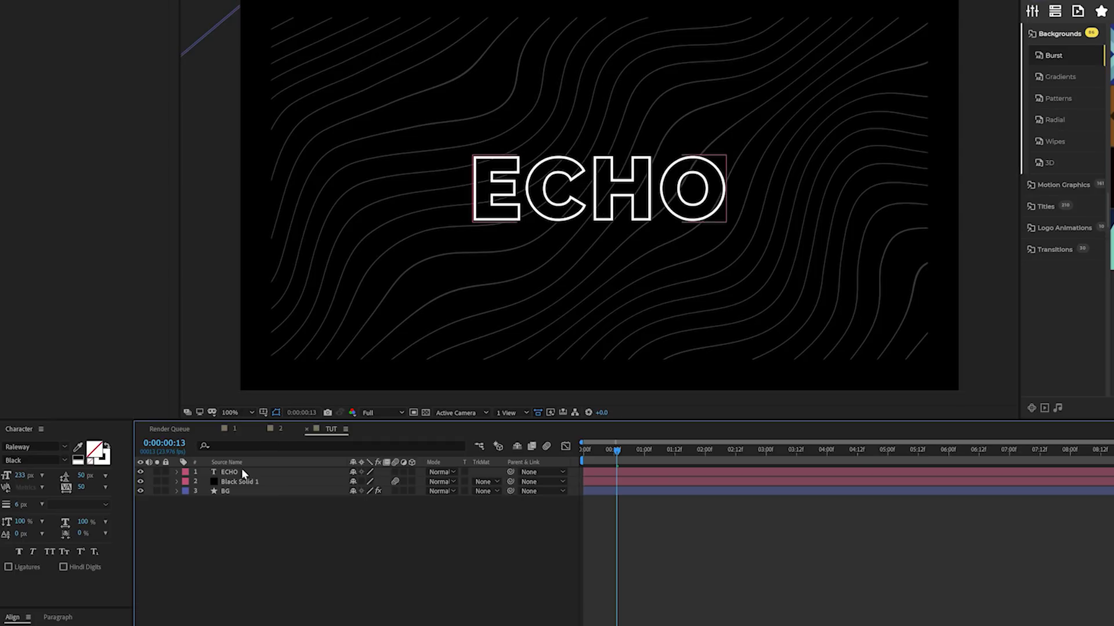
click(227, 473)
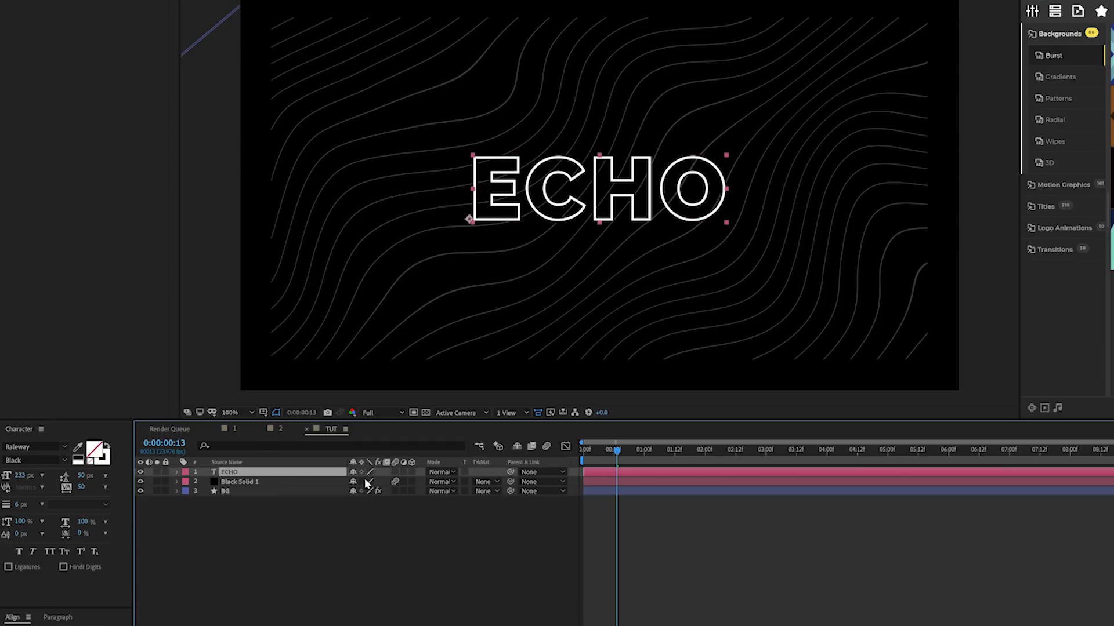
Make the ECHO layer 3D and centre its anchor point on the text
key(Home)
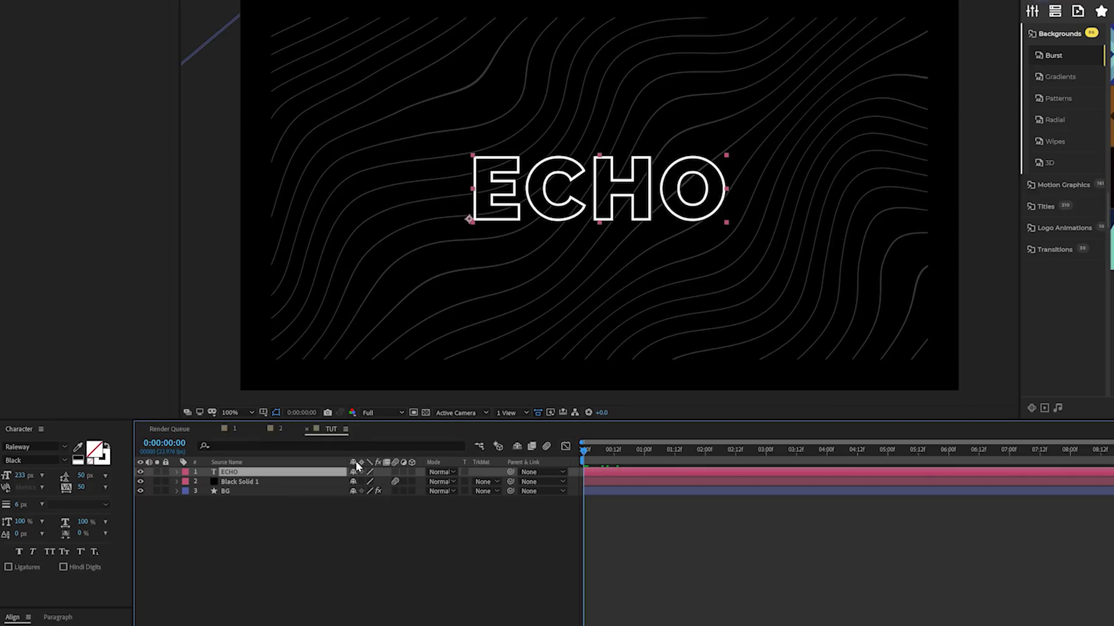
click(410, 472)
key(r)
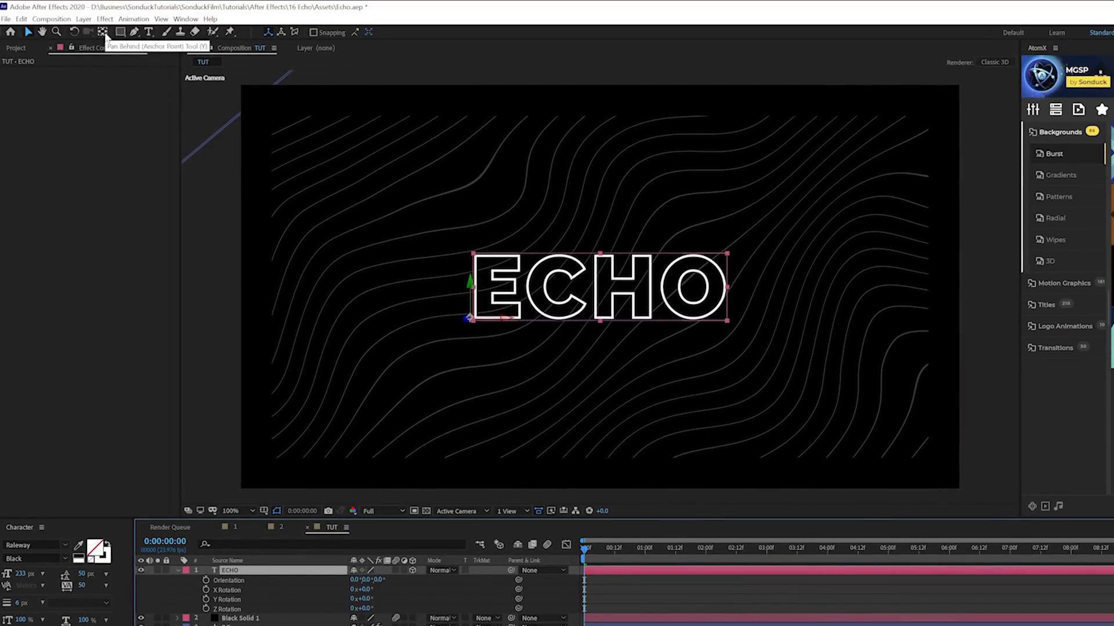
click(105, 34)
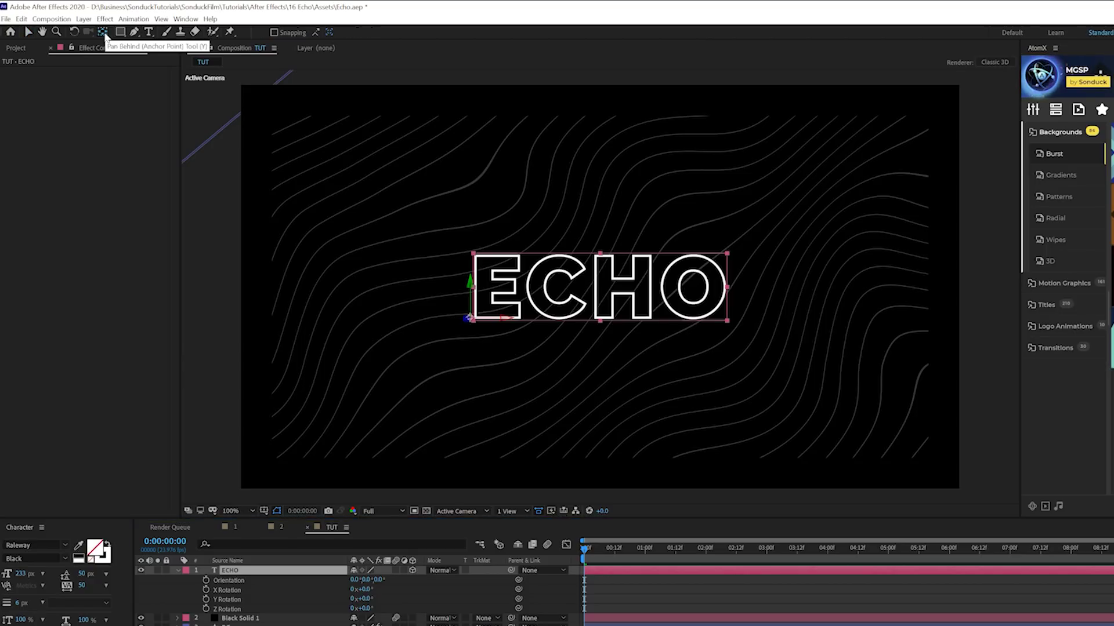
key(ctrl+alt+Home)
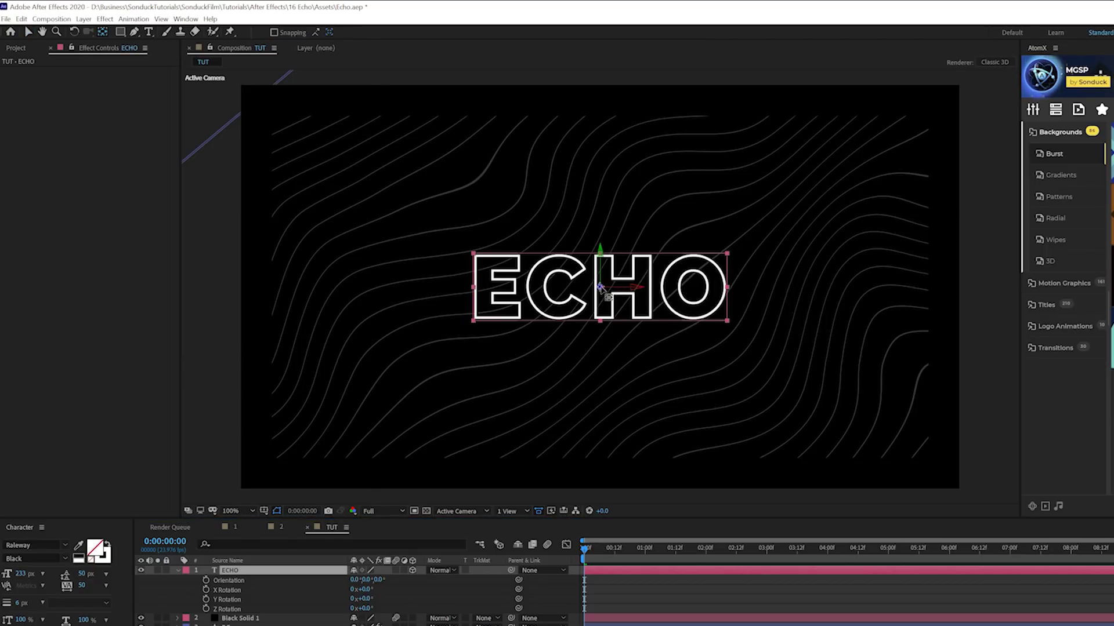
key(v)
click(268, 605)
Keyframe Y Rotation from 0 at 0:00 to one full turn (1x) at 2 seconds
click(227, 603)
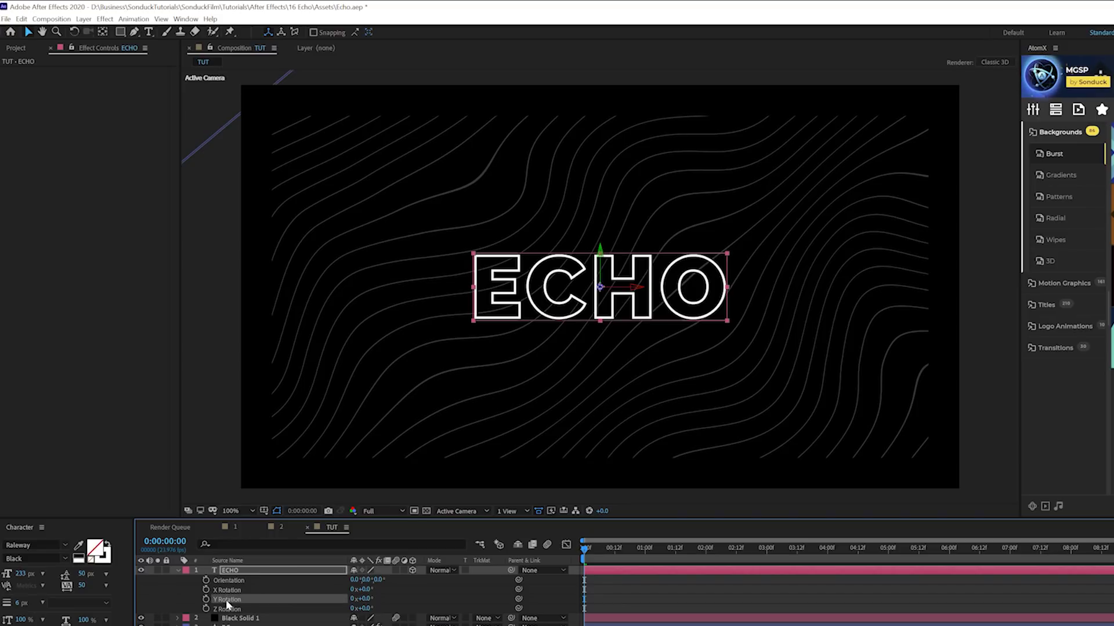
click(205, 599)
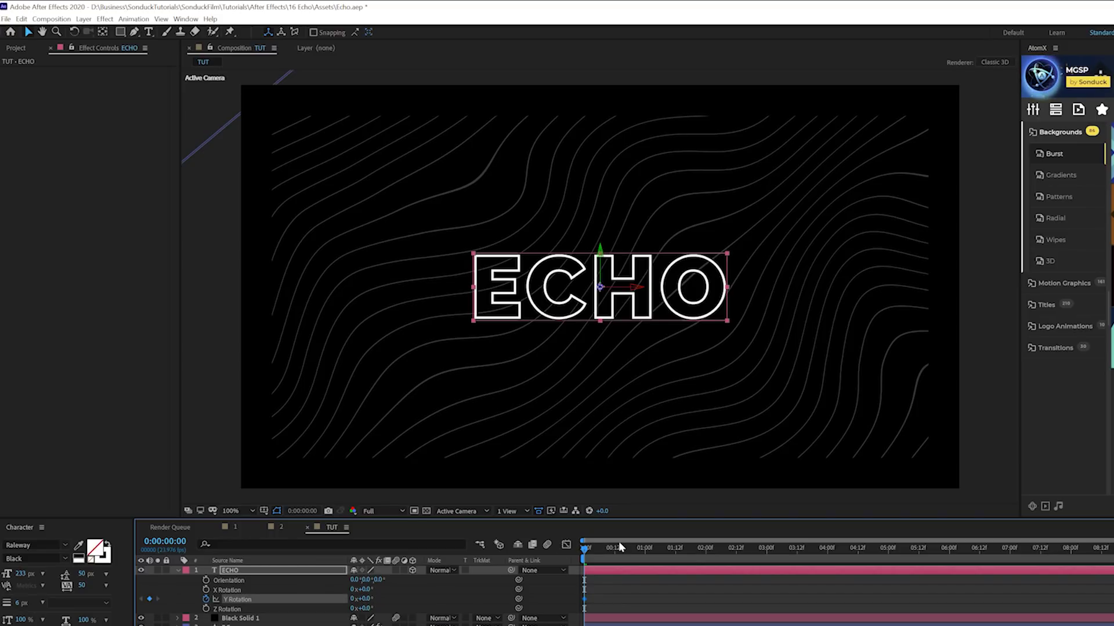
click(669, 549)
mouse_move(682, 556)
mouse_down()
mouse_move(744, 552)
mouse_move(705, 554)
mouse_up()
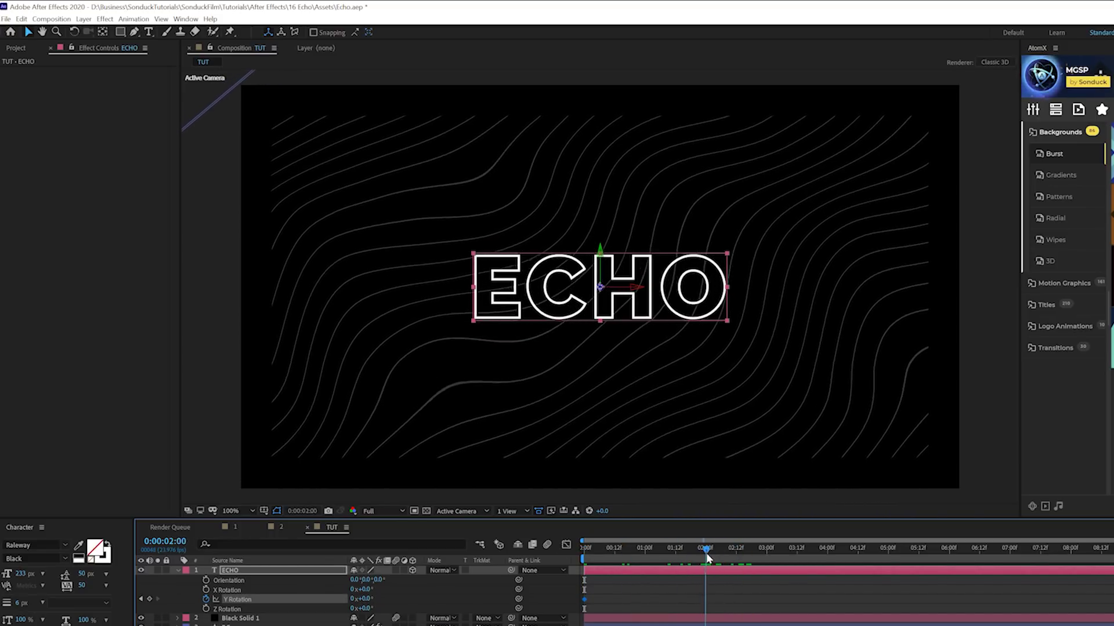
click(353, 603)
text(135)
key(Return)
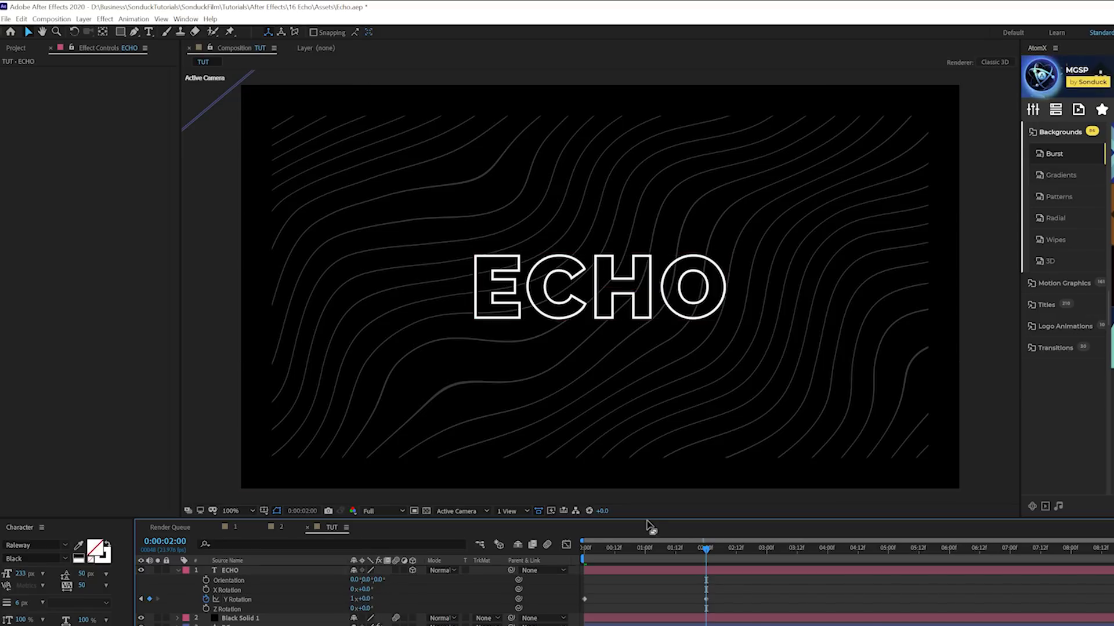
drag(585, 549, 706, 558)
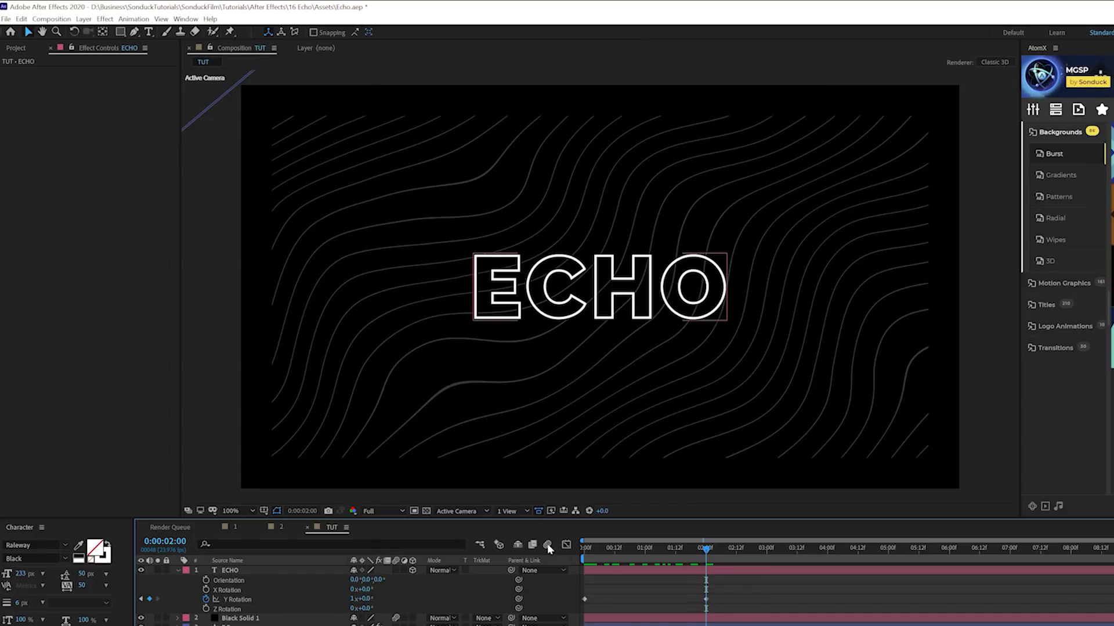
Apply the Time > Echo effect to the ECHO layer and preview it
click(232, 572)
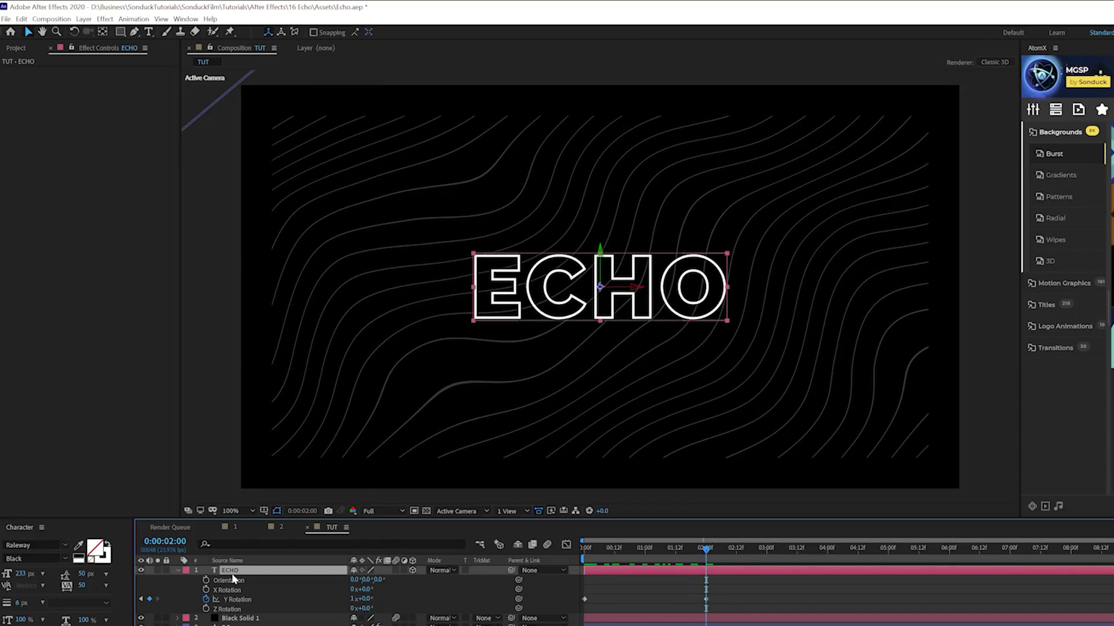
click(105, 20)
mouse_move(156, 348)
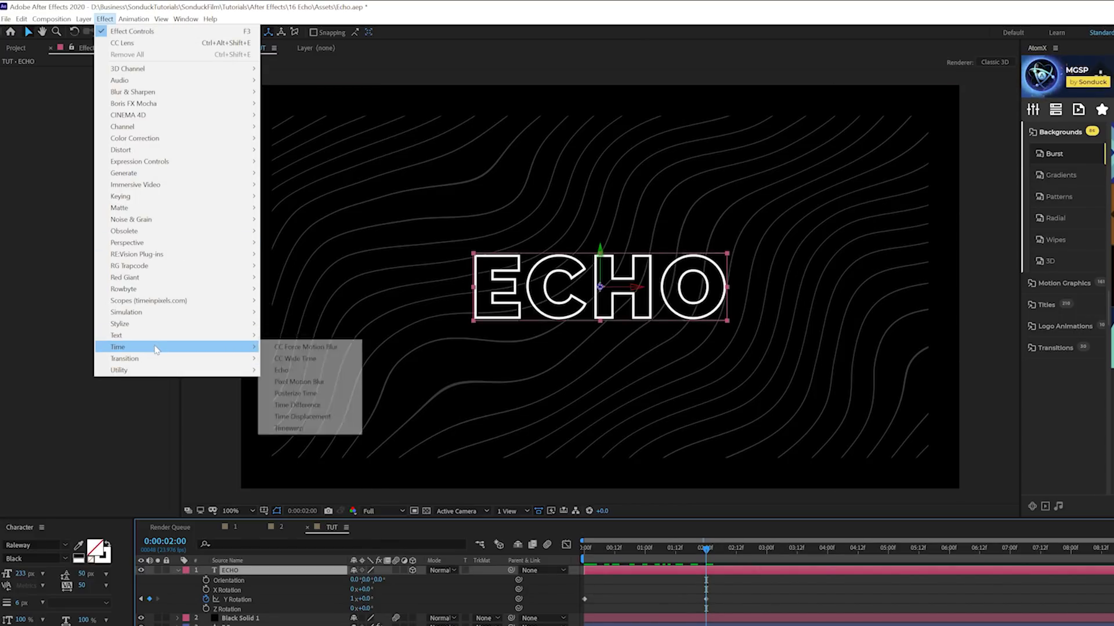
click(284, 370)
key(space)
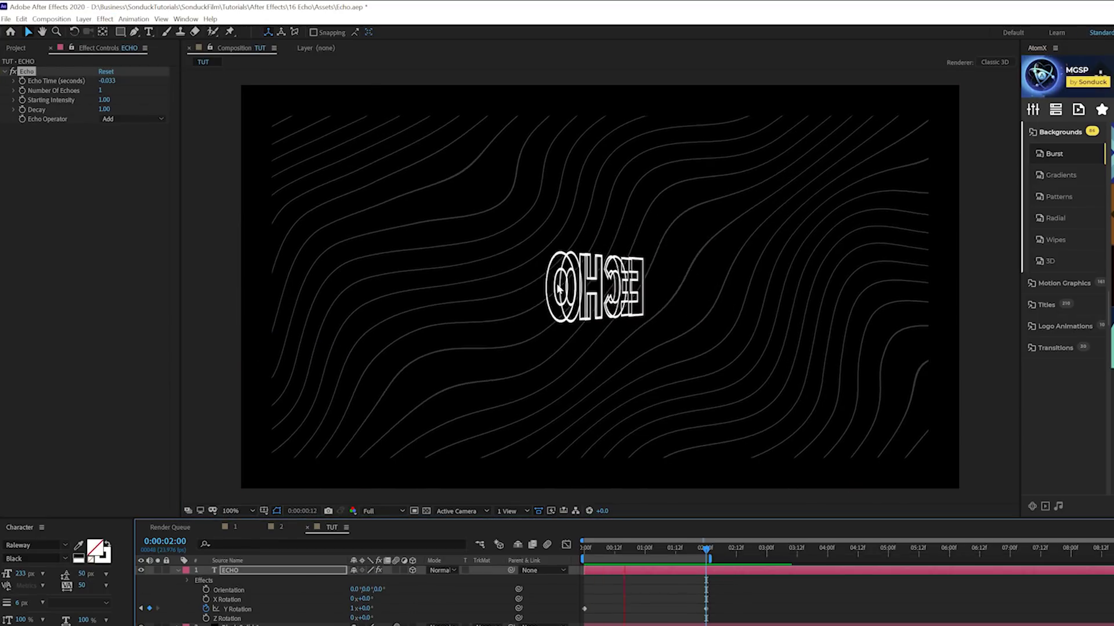
key(space)
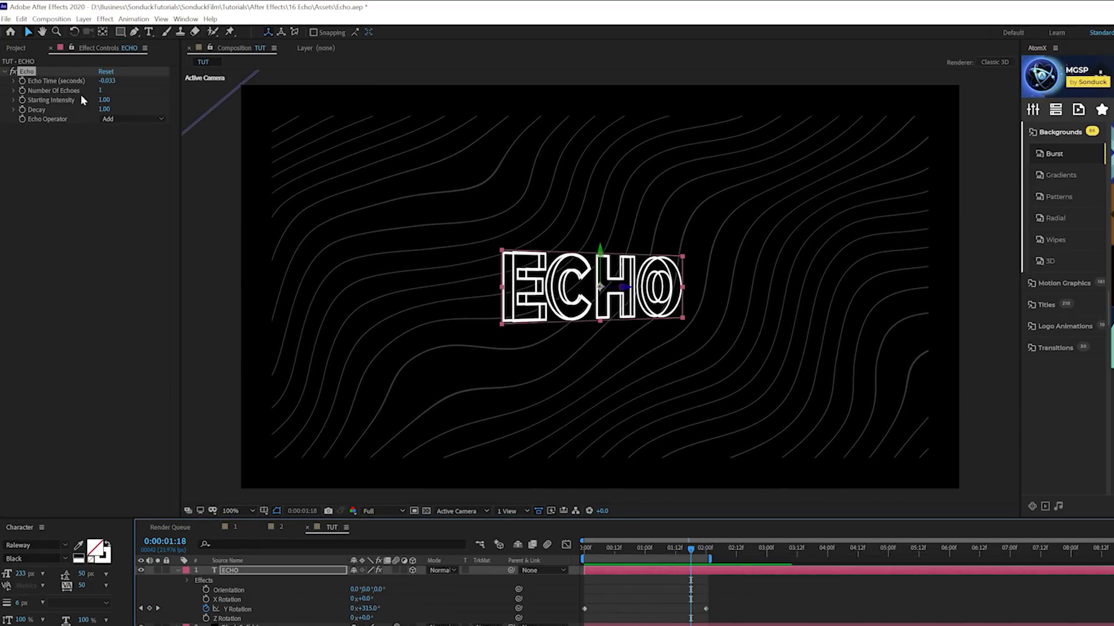
Set the Echo to 9 echoes with Echo Time -0.013
click(102, 92)
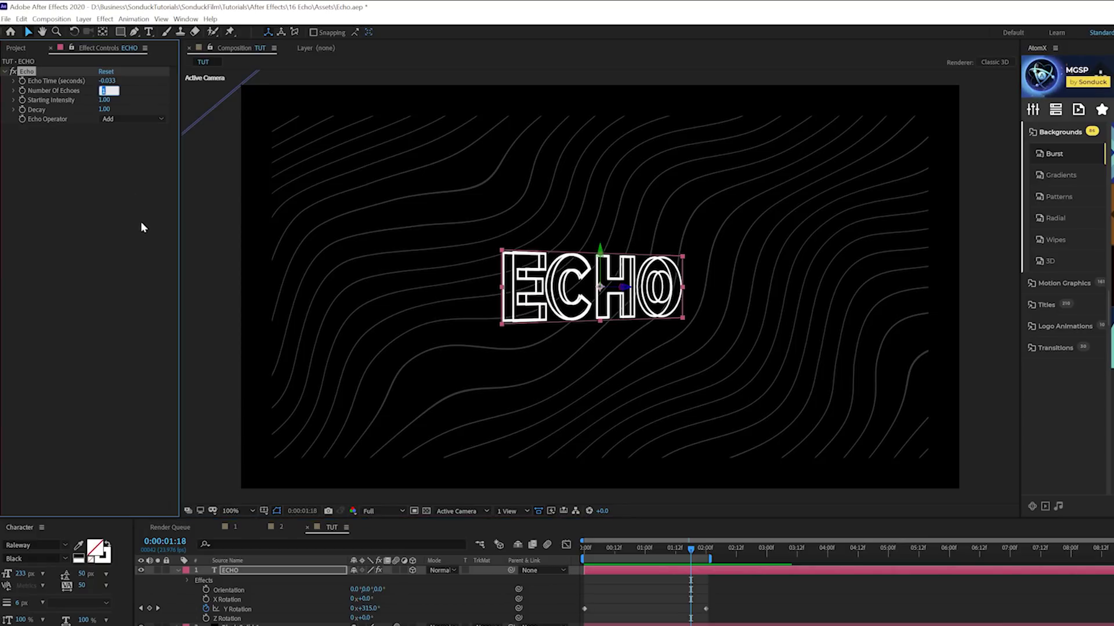
text(3)
key(Return)
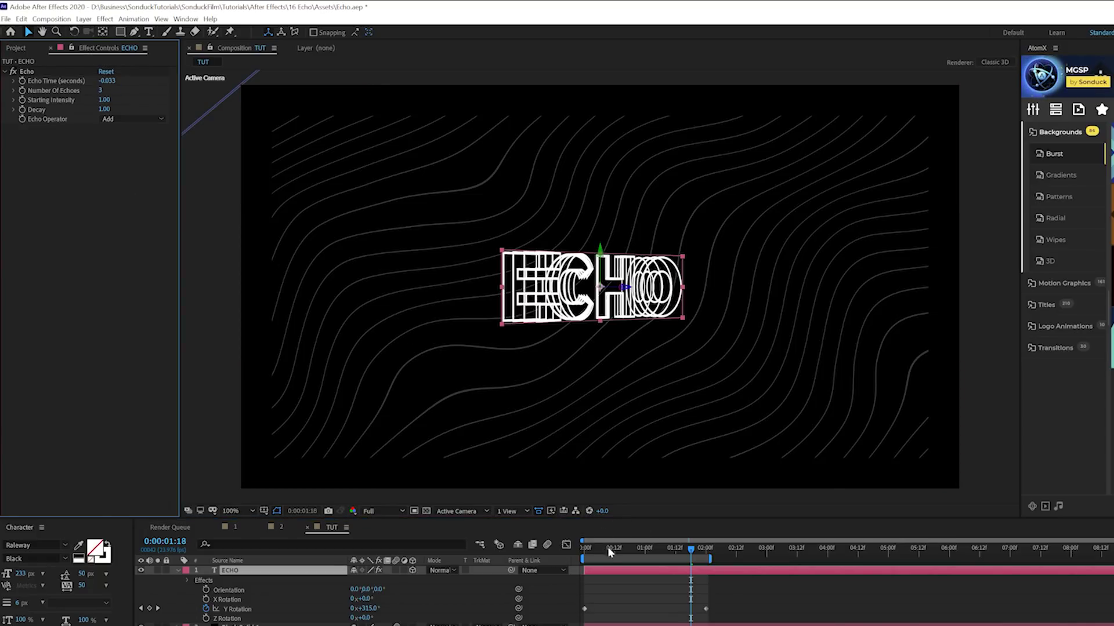
key(Home)
key(space)
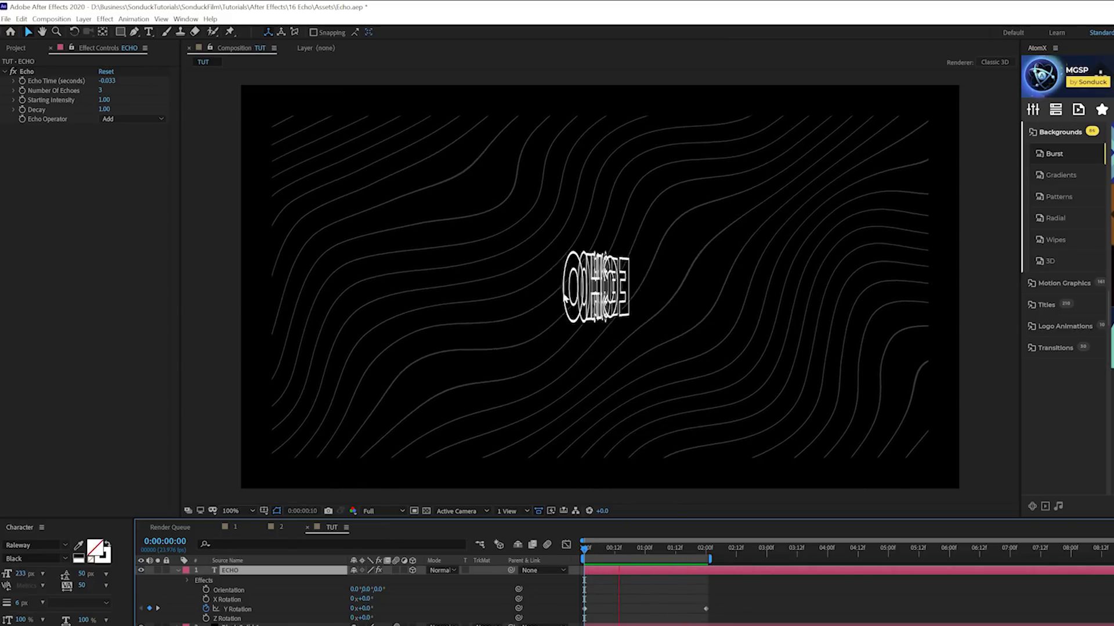
key(space)
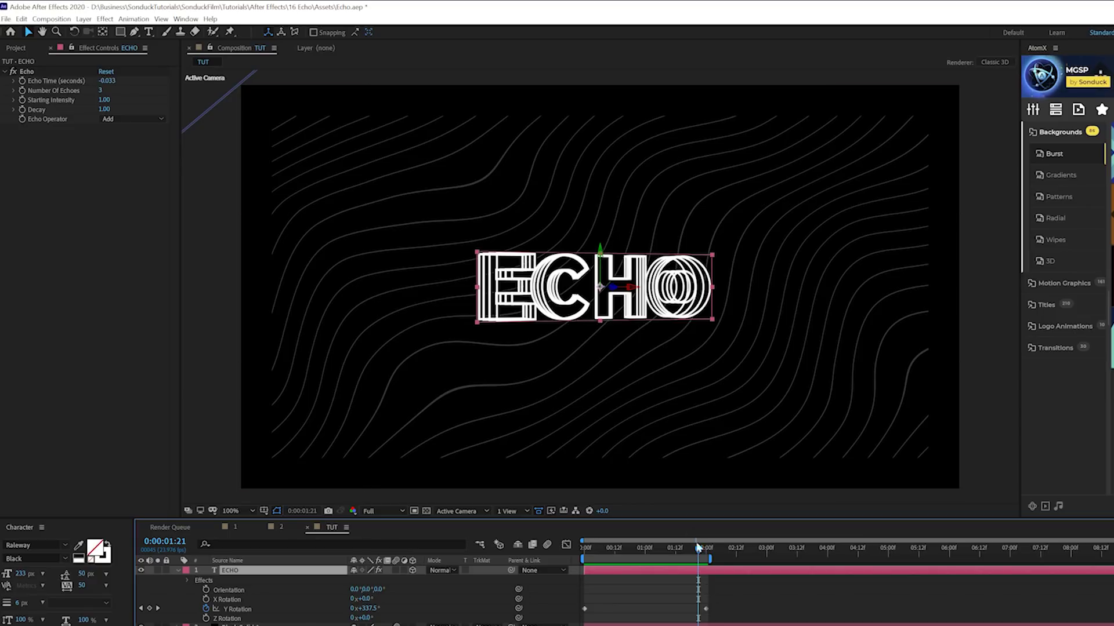
drag(699, 548, 629, 549)
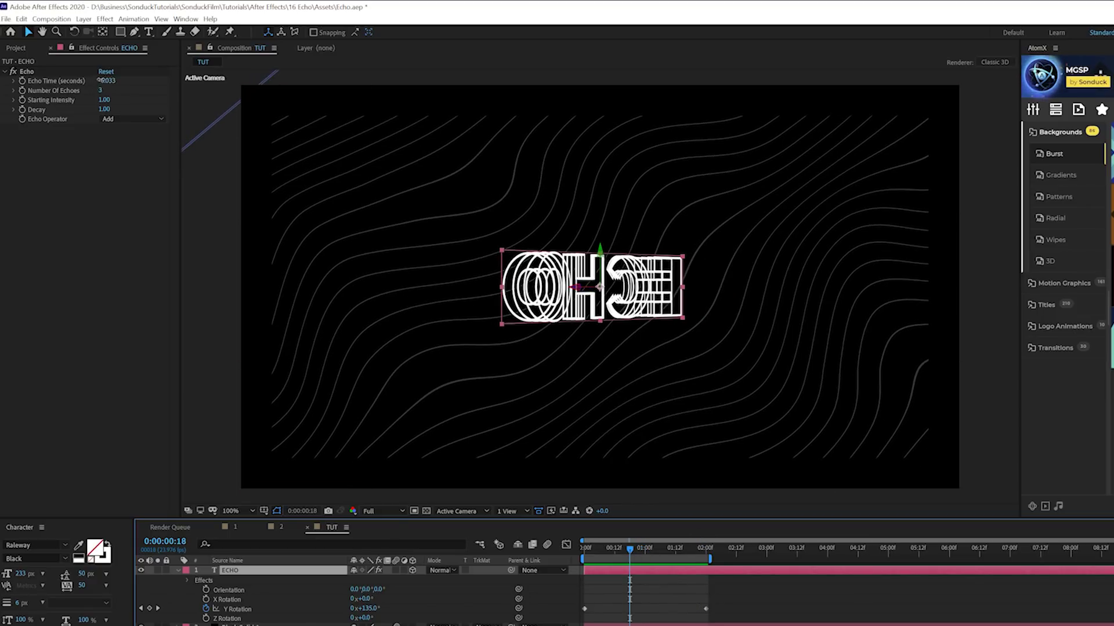
drag(98, 81, 106, 90)
drag(629, 549, 583, 549)
Add a loopOut() expression to ECHO's Y Rotation and return to the first frame
key(space)
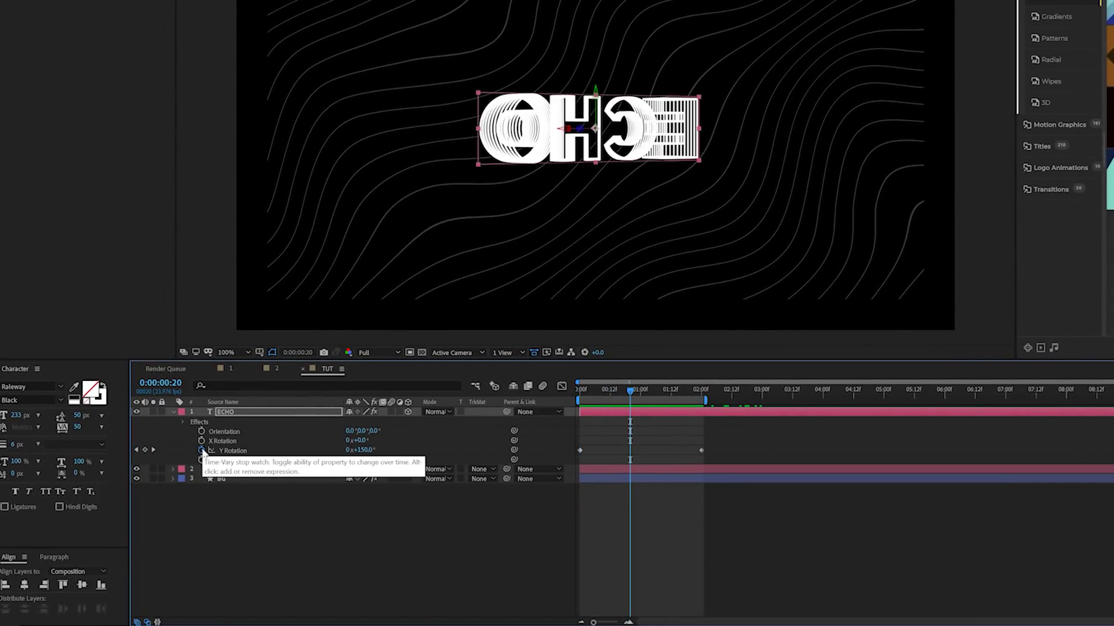
alt+click(202, 450)
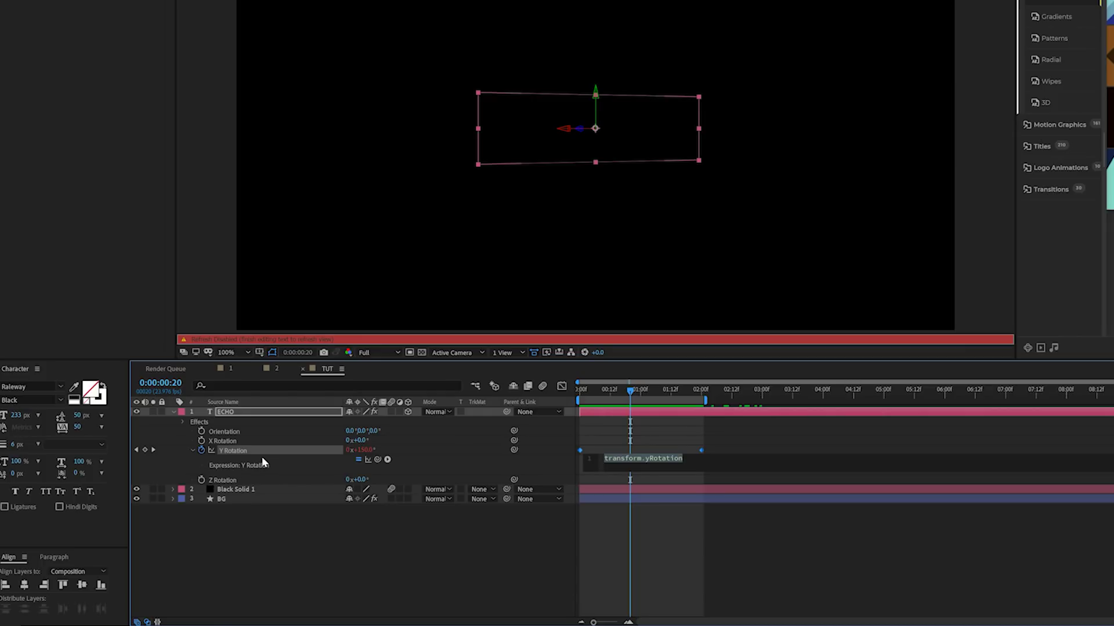
text(loopOu)
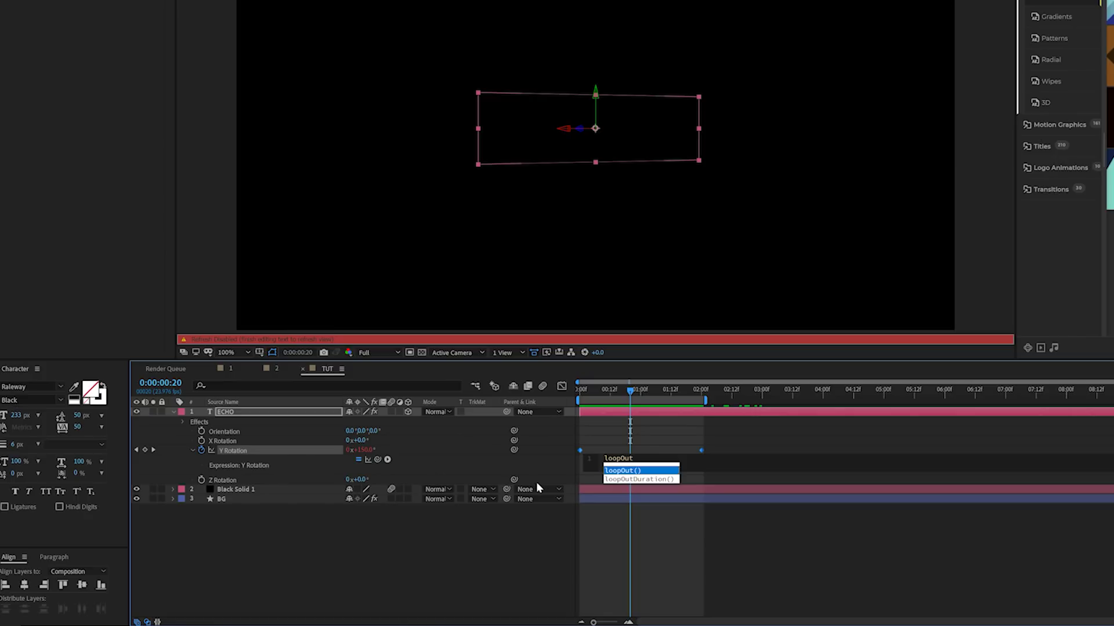
text(t)
key(Return)
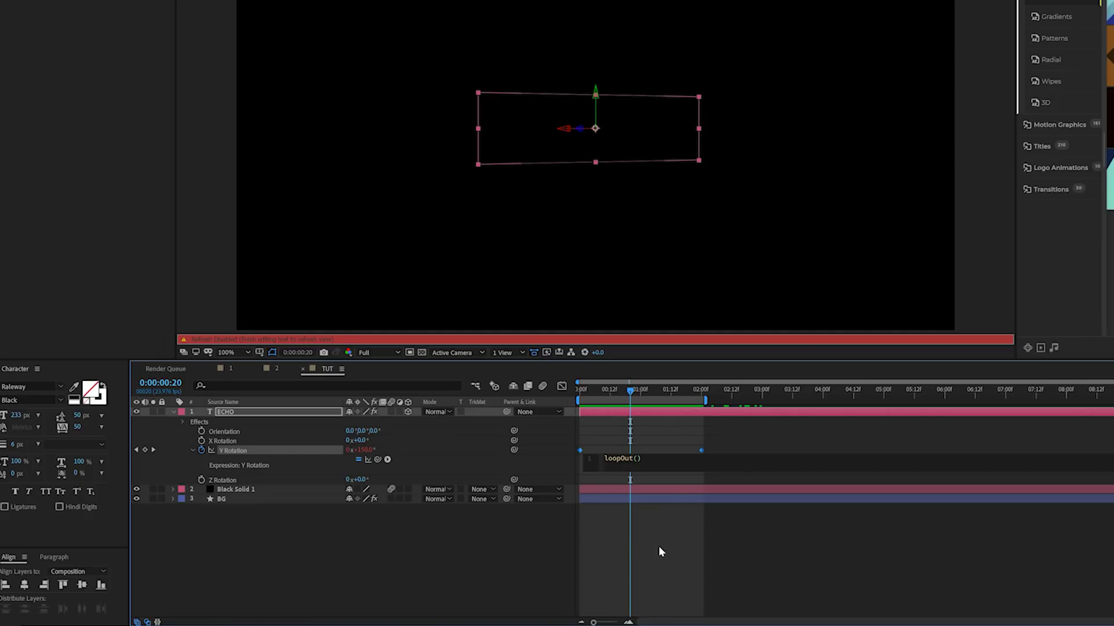
drag(621, 391, 580, 388)
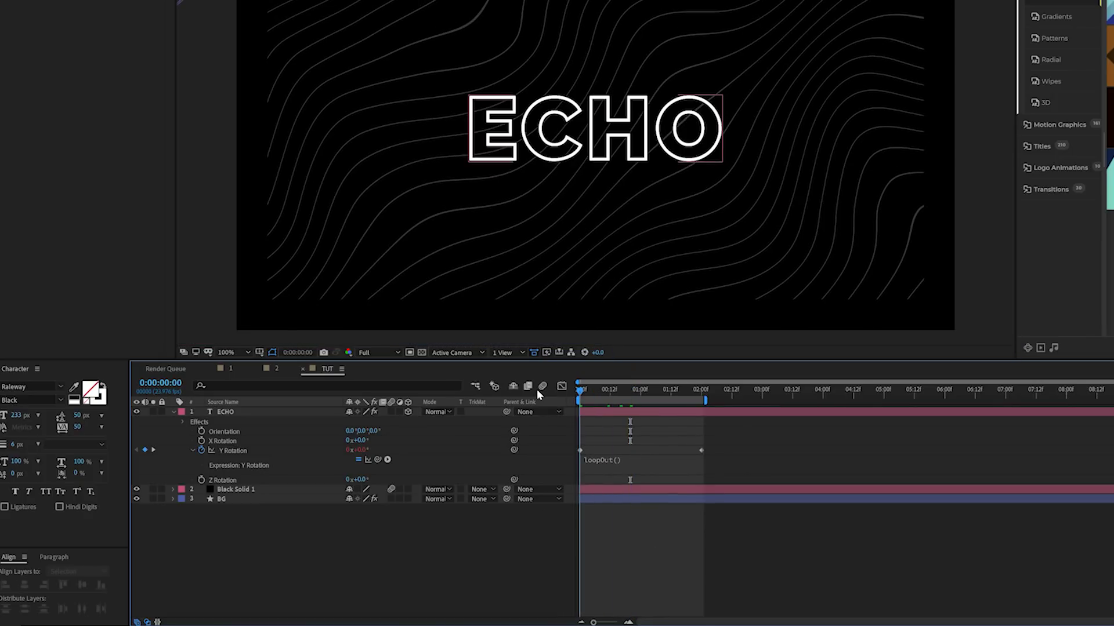
Apply Easy Ease to both Y Rotation keyframes
key(space)
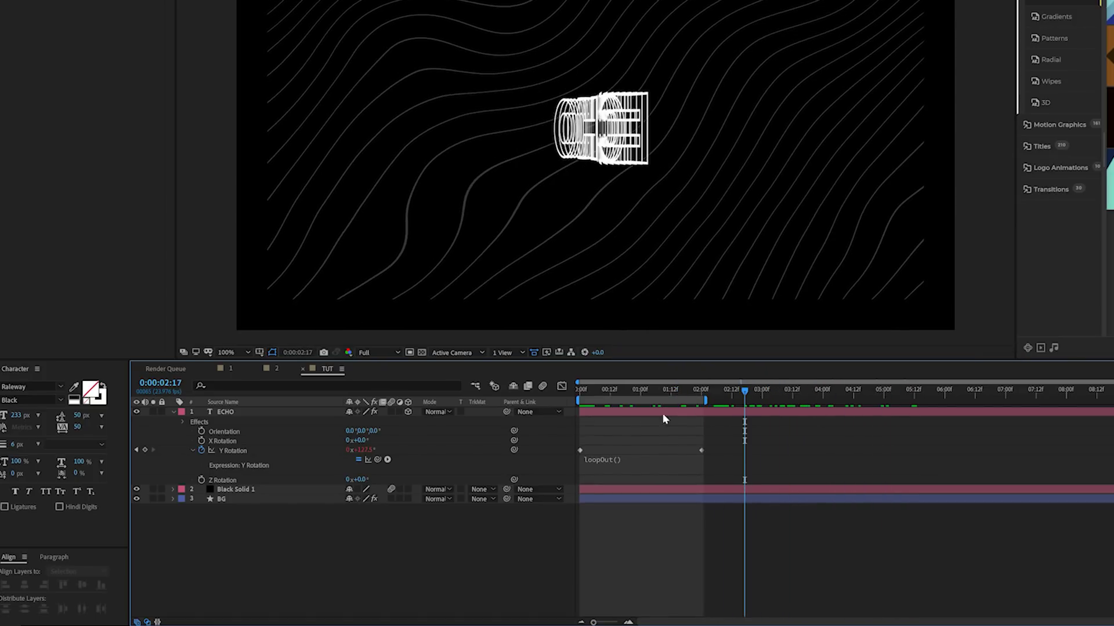
key(space)
drag(746, 436, 552, 455)
key(F9)
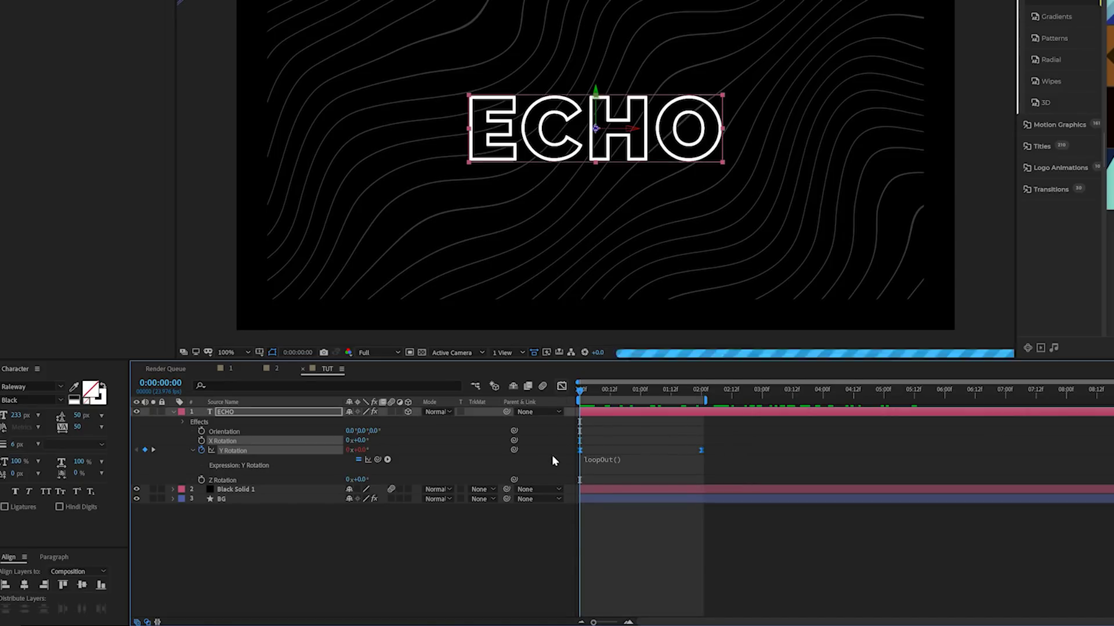
Widen both keyframes' influence handles in the Graph Editor to sharpen the speed curve
click(561, 386)
click(671, 588)
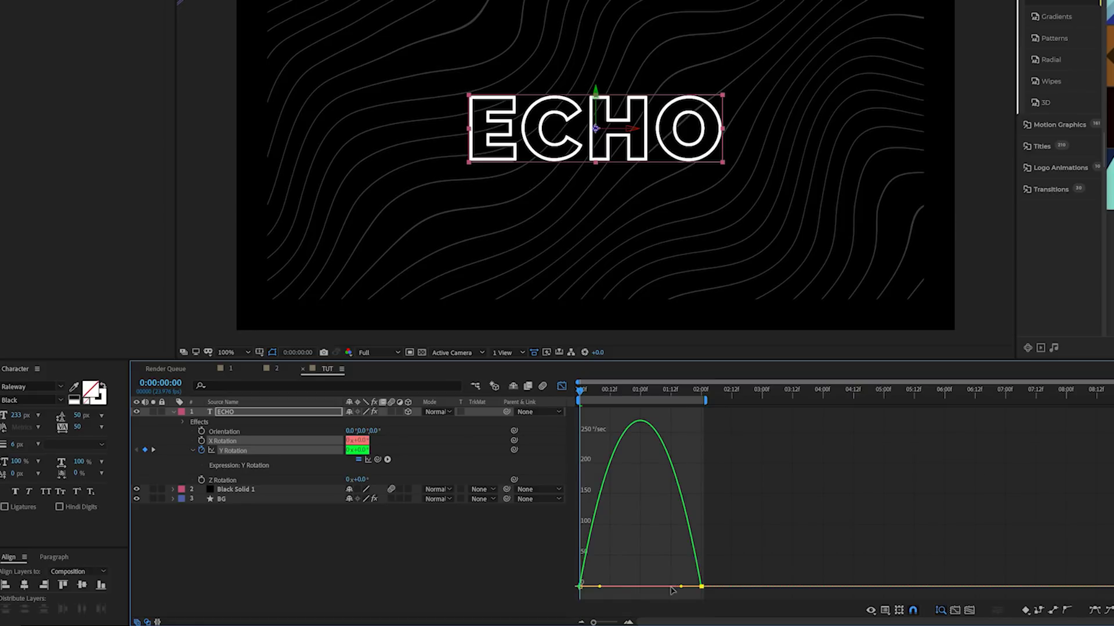
drag(600, 587, 634, 589)
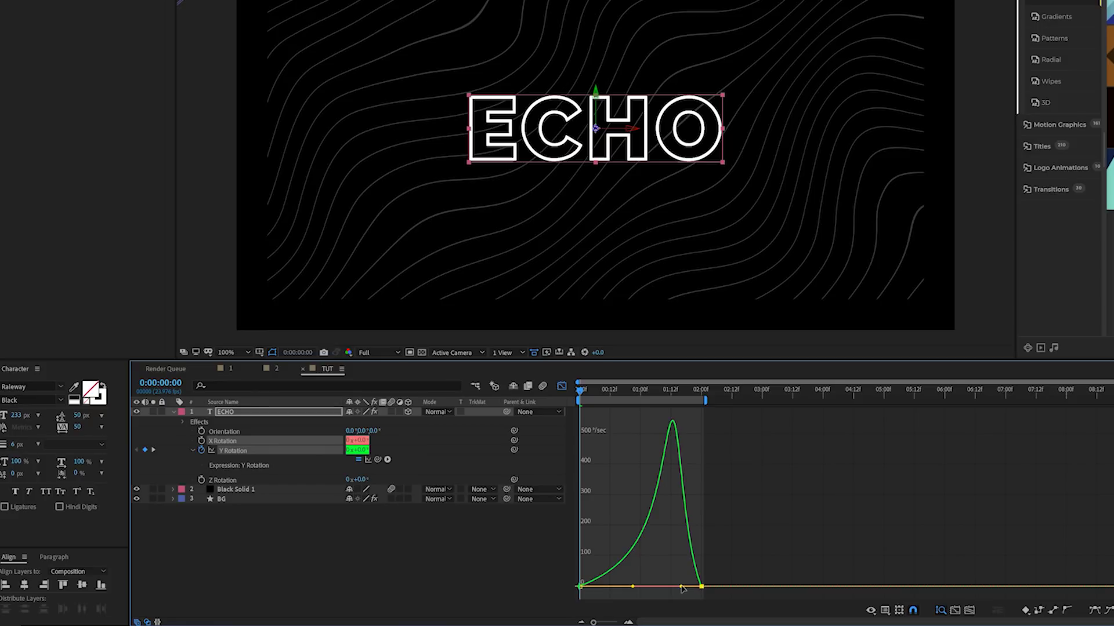
drag(683, 587, 642, 586)
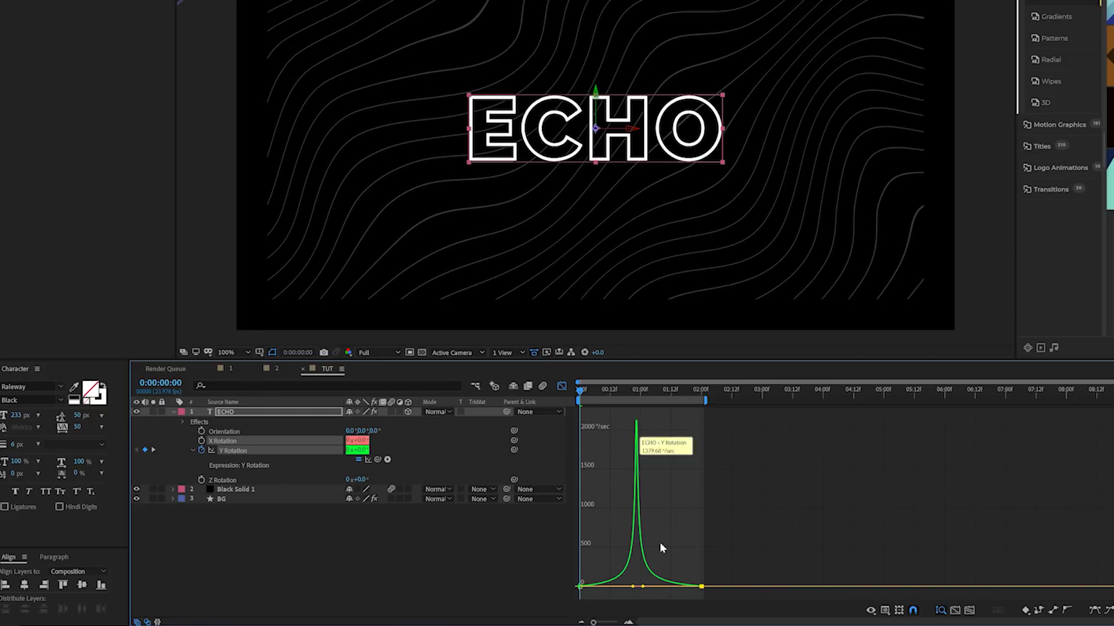
click(561, 385)
key(space)
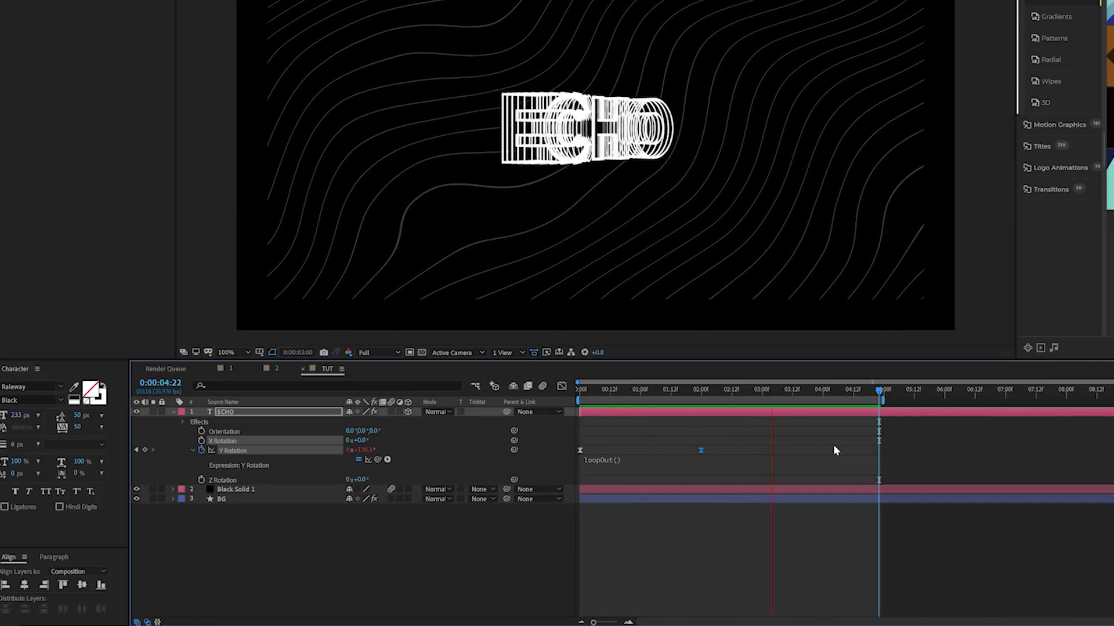
drag(820, 390, 567, 406)
Keyframe ECHO 2's Scale from about 135% at the start down to 100%
key(space)
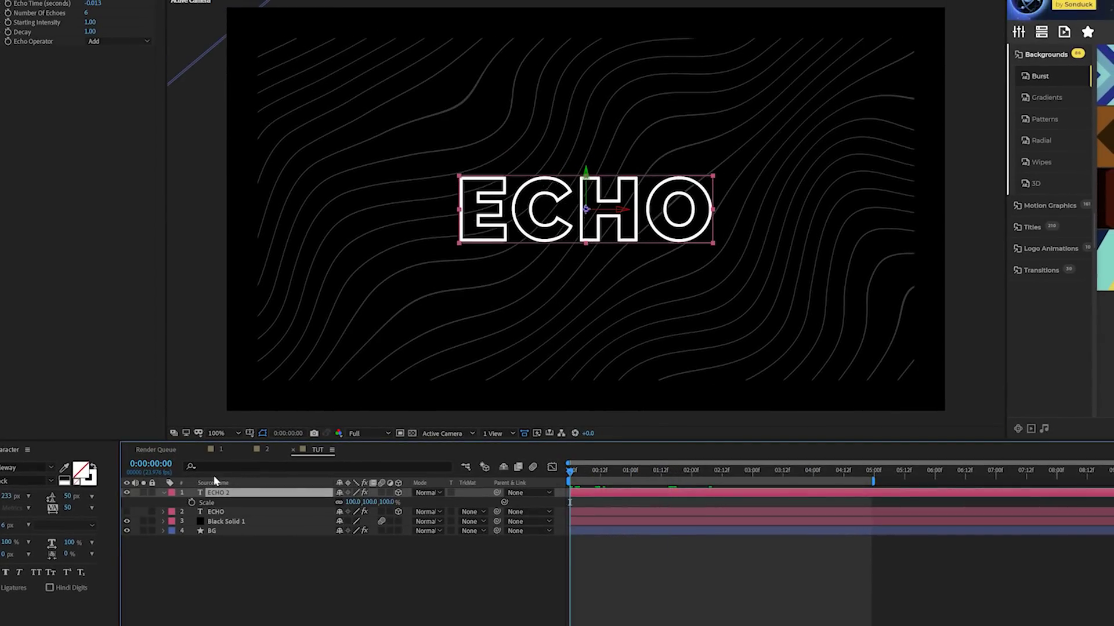
click(191, 502)
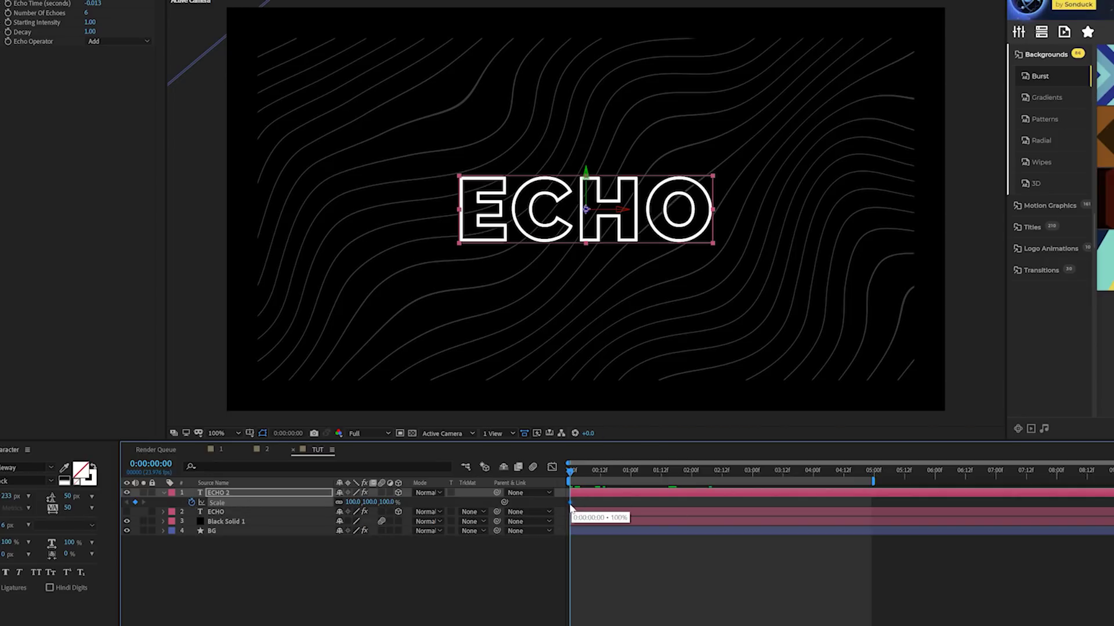
drag(569, 507, 616, 504)
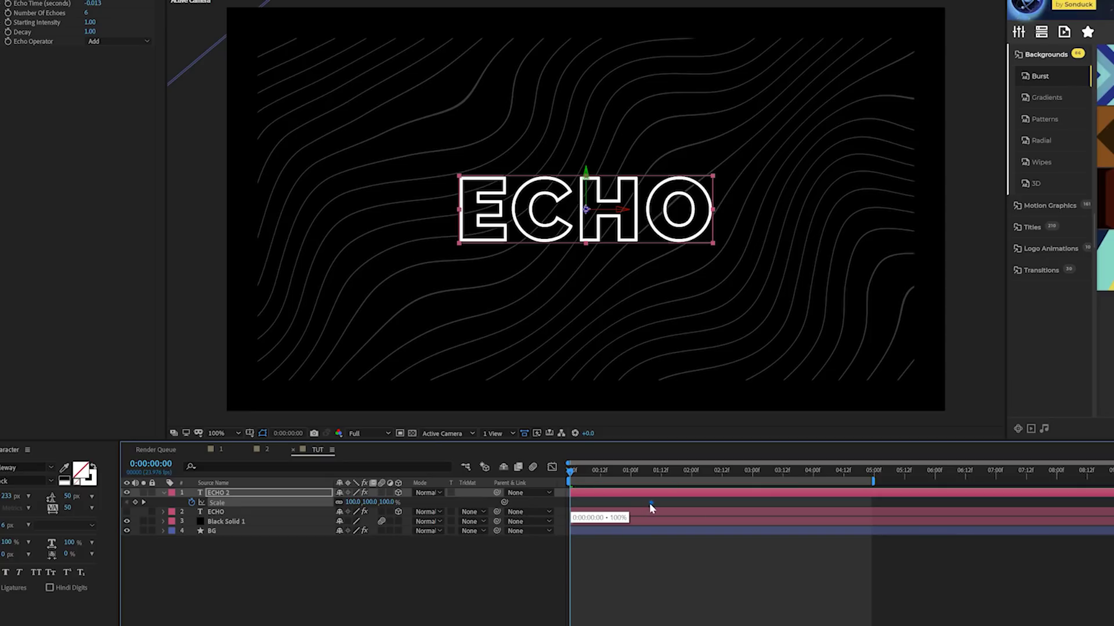
drag(364, 505, 375, 505)
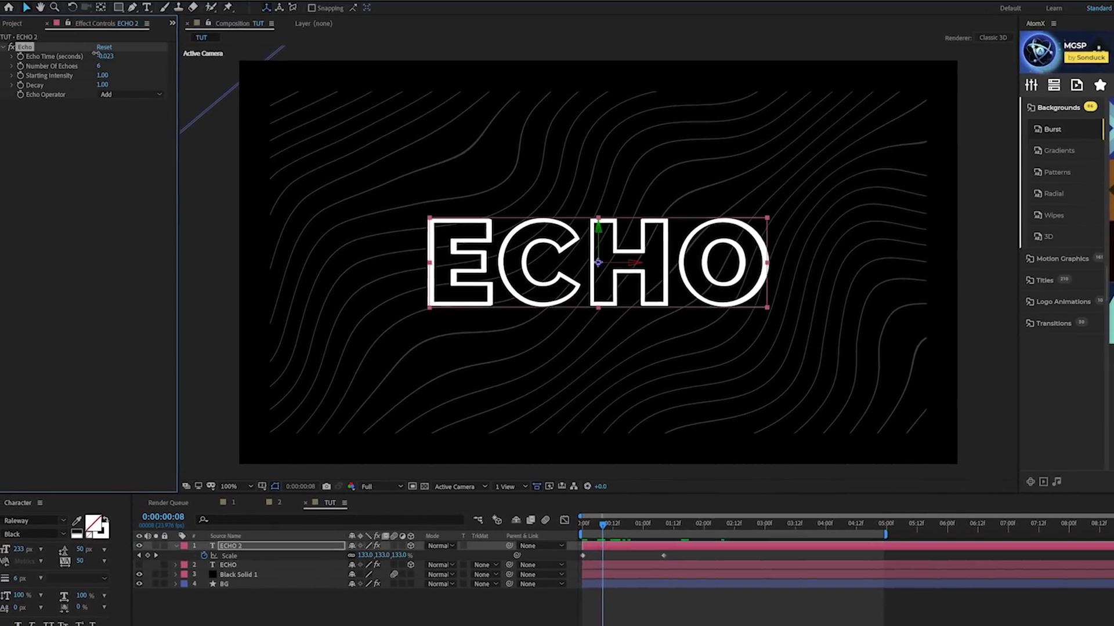
Set ECHO 2's Echo Time to -0.083 and lower Decay to 0.83
drag(95, 56, 77, 56)
key(space)
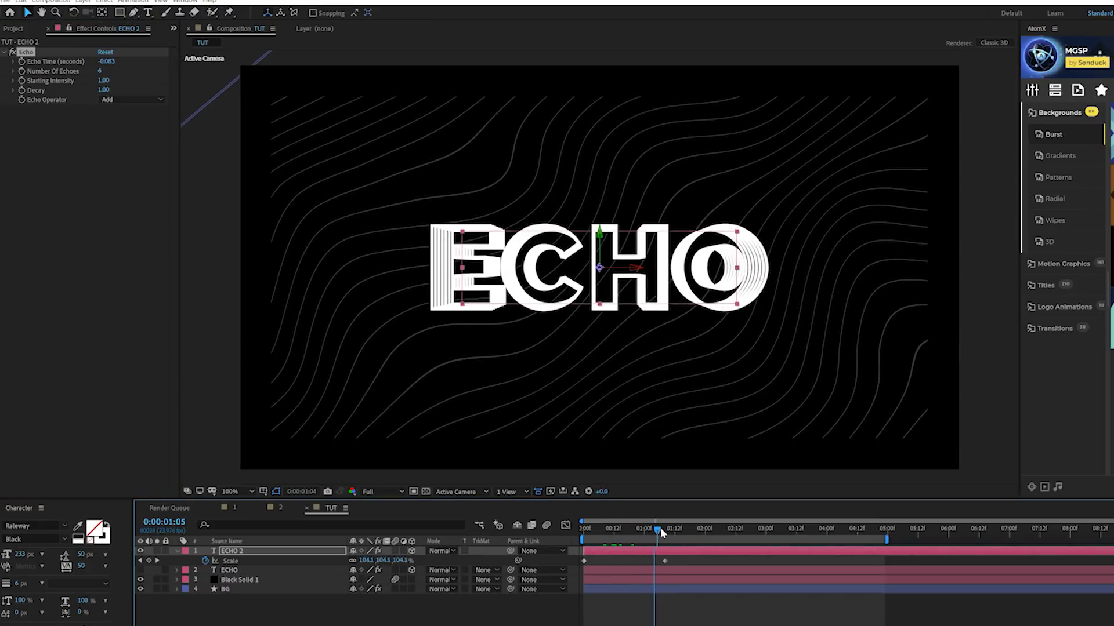
key(space)
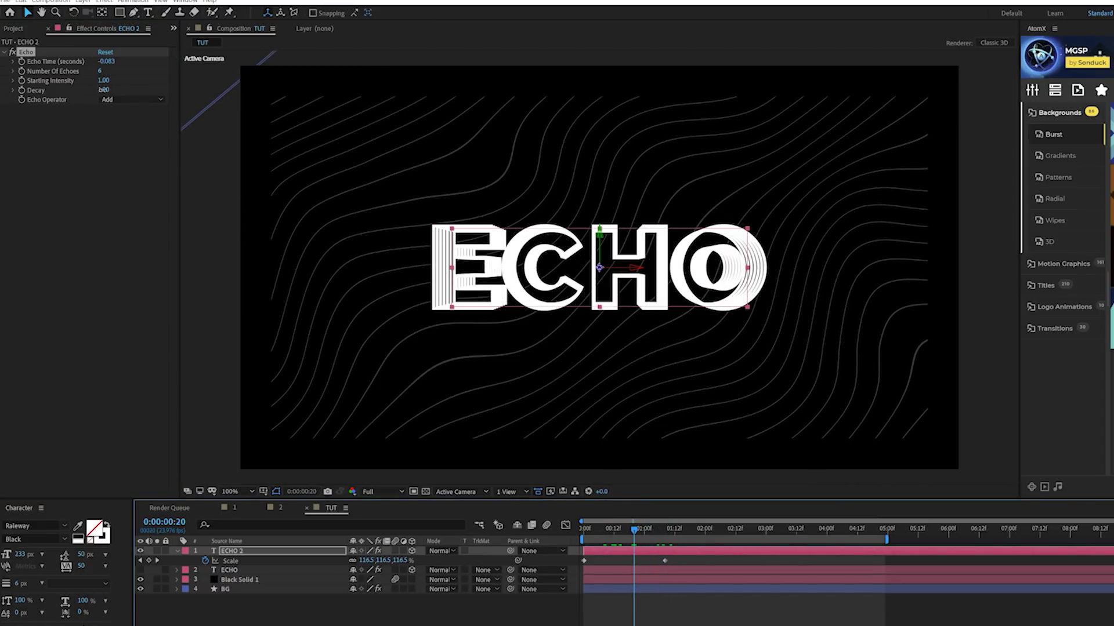
drag(102, 89, 93, 89)
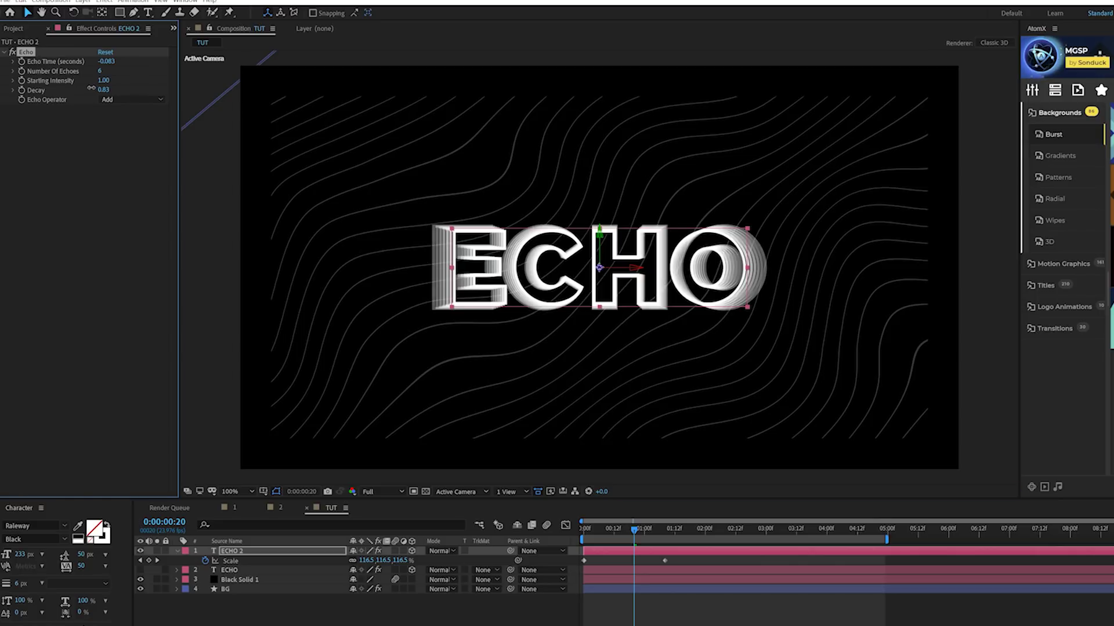
key(ctrl+shift+a)
key(Home)
key(space)
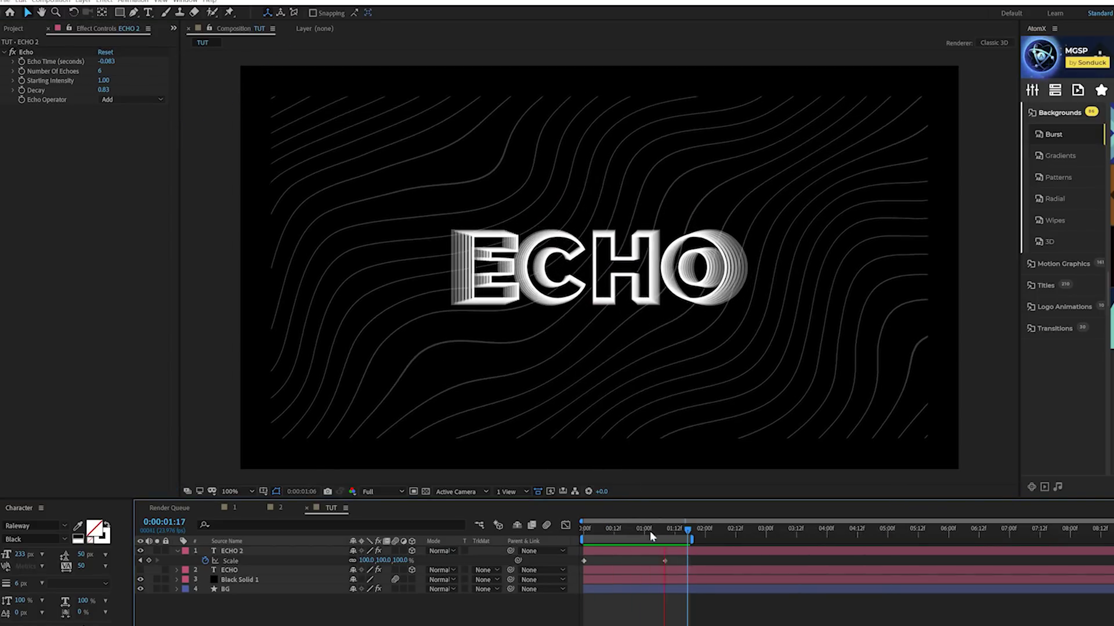
drag(665, 561, 562, 569)
Easy Ease both Scale keyframes and add a loopOut("pingpong") expression to Scale
key(F9)
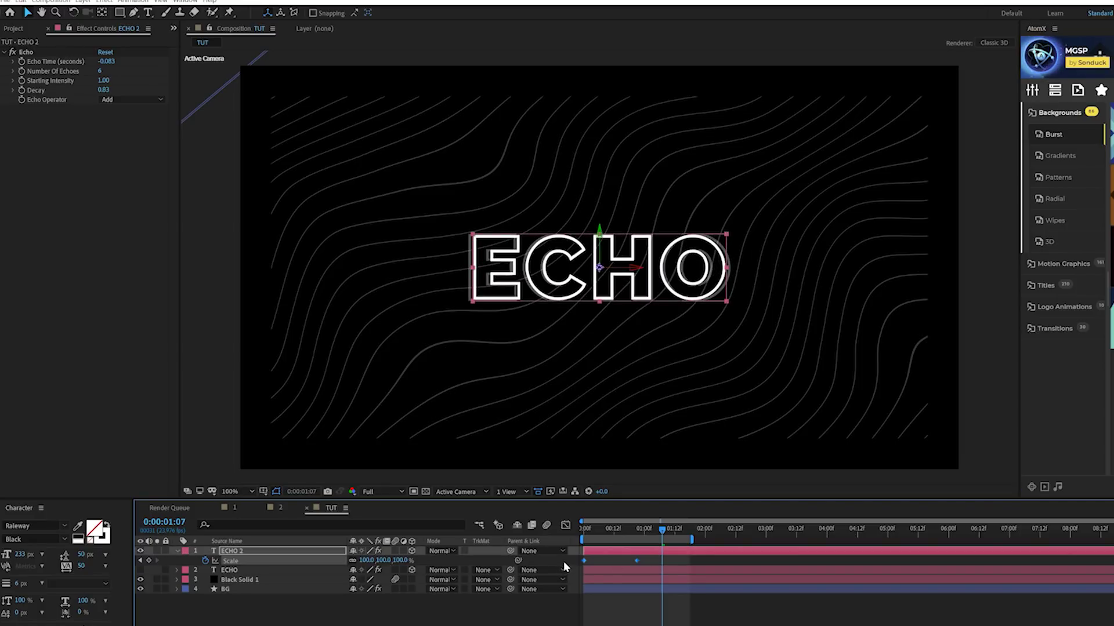
key(Home)
key(space)
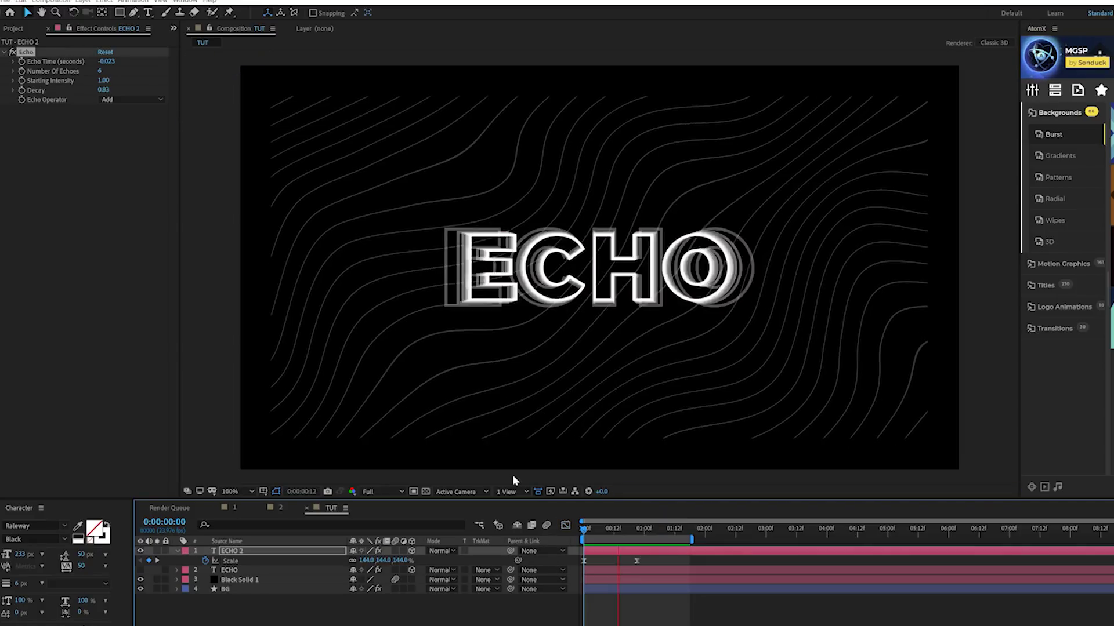
key(space)
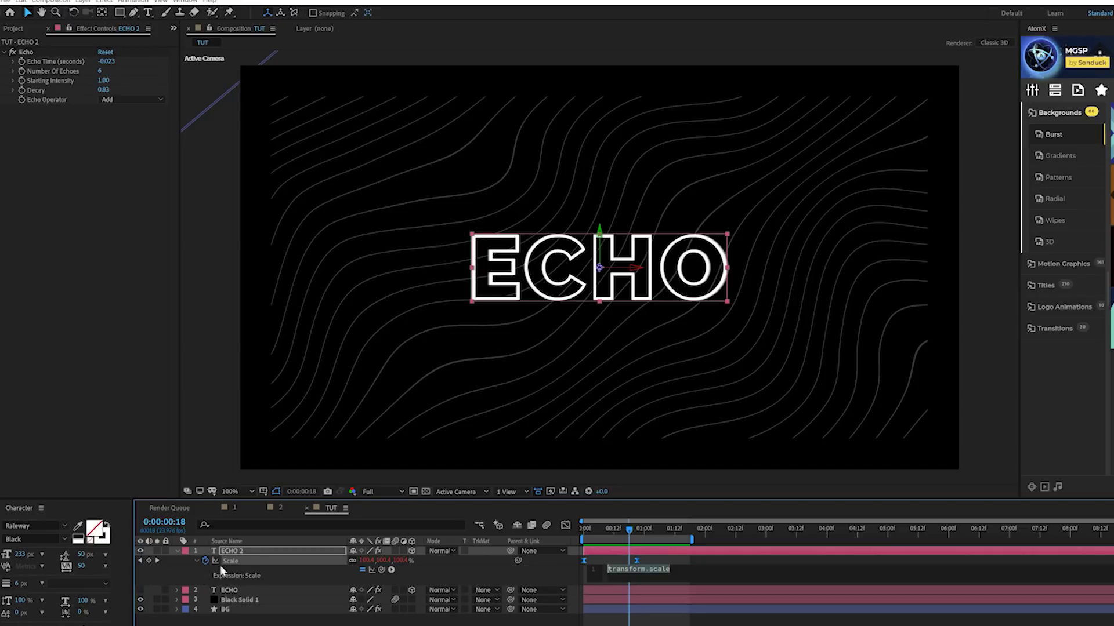
text(loo)
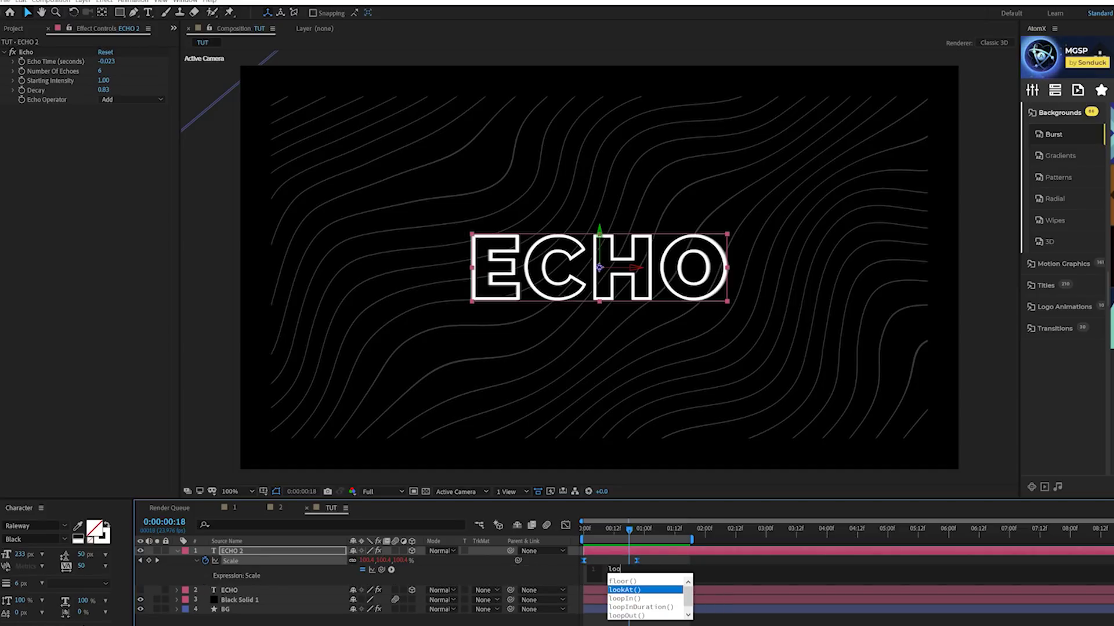
text(pOut("pingpong)
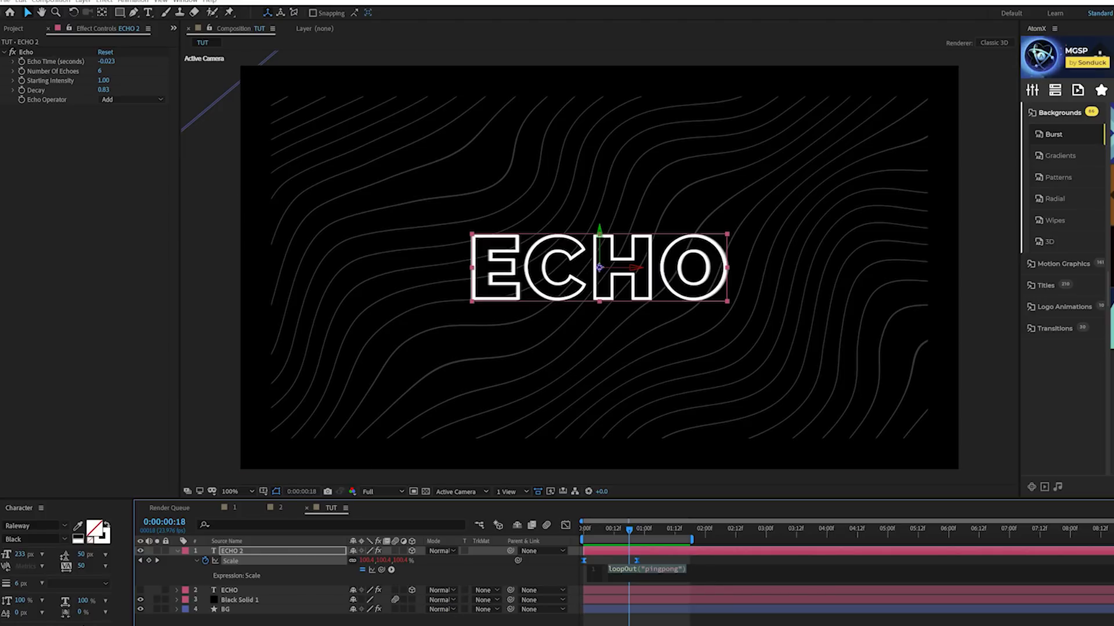
key(KP_Enter)
key(space)
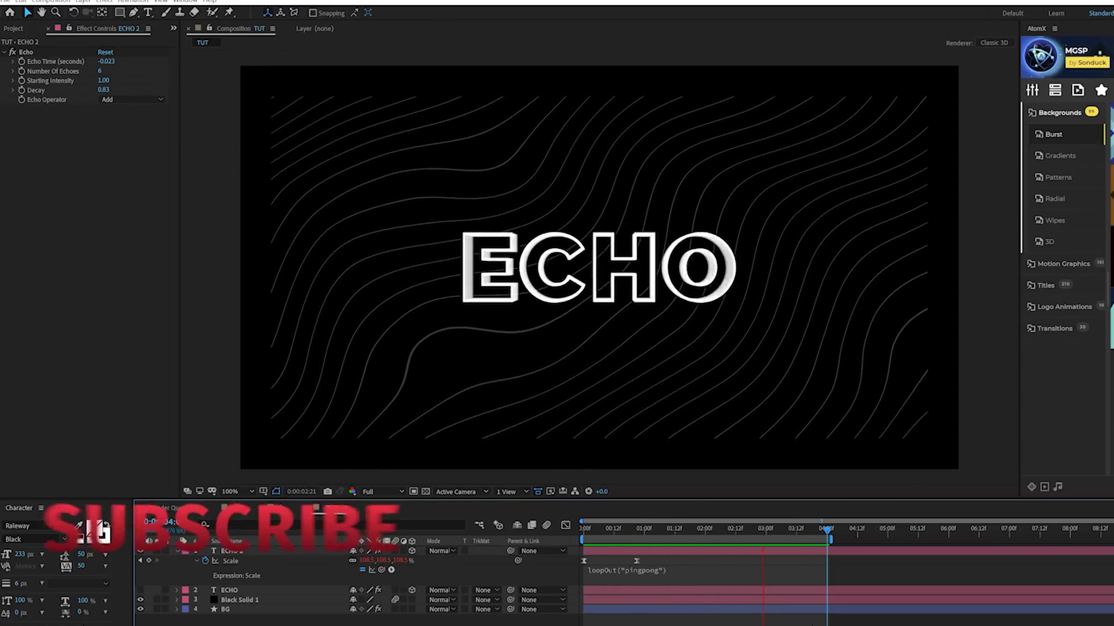
click(726, 530)
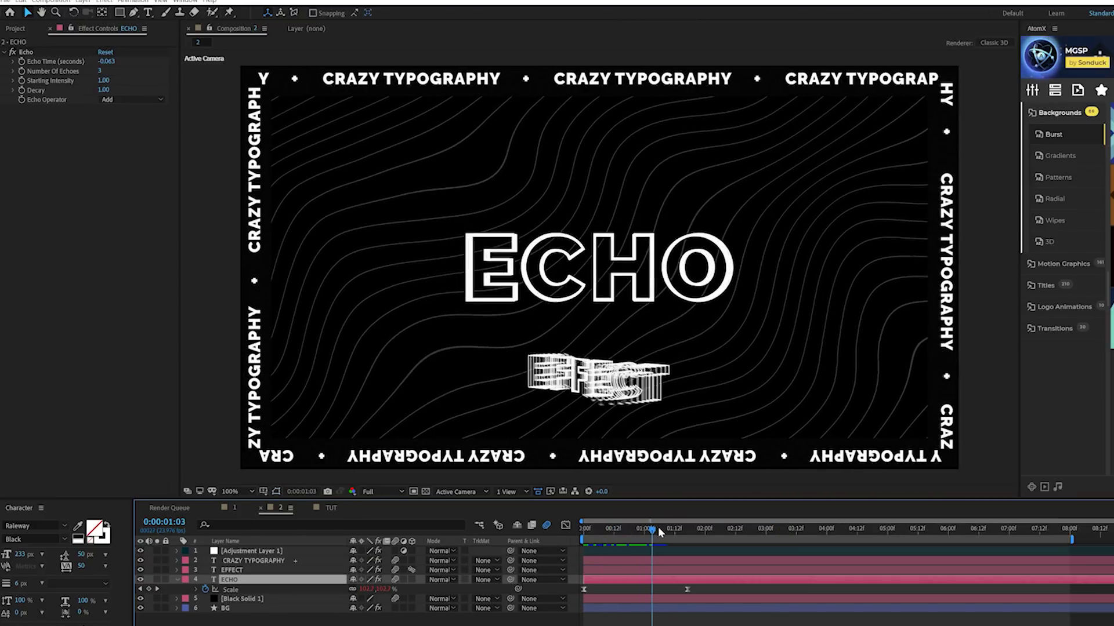
In the TUT composition, write 'TYPOGRAPHY -' along the top edge of the frame
drag(581, 525, 642, 525)
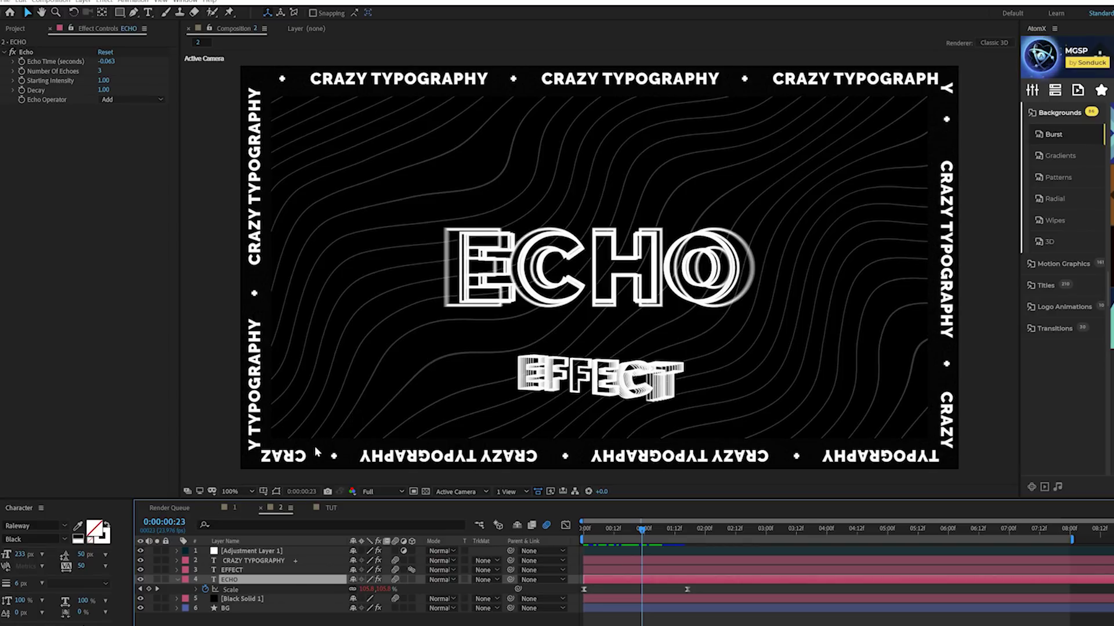
click(332, 509)
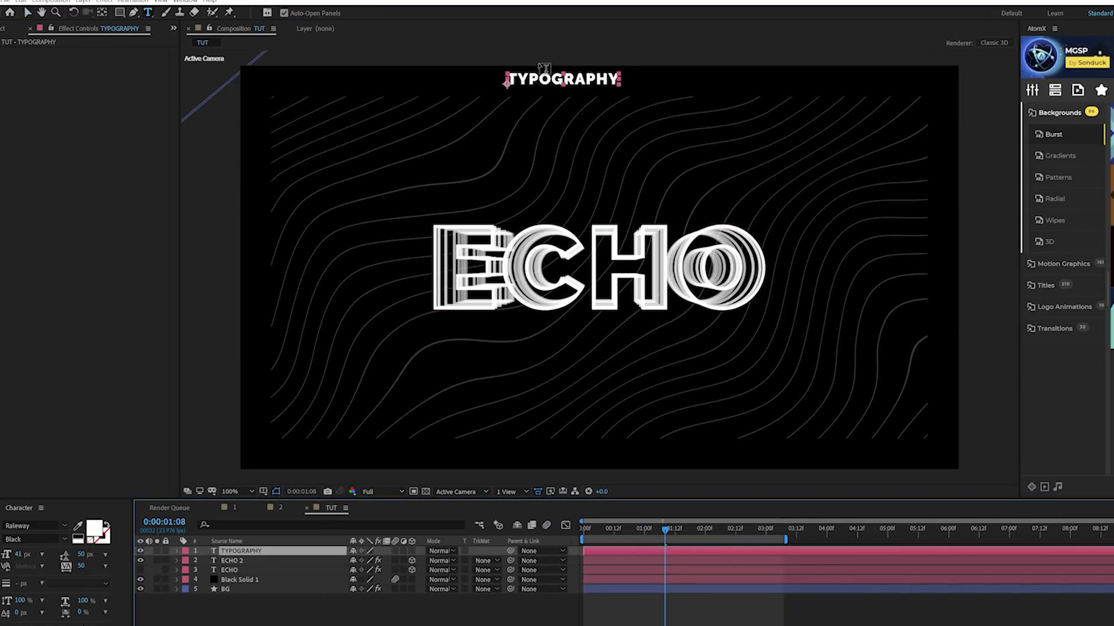
click(618, 78)
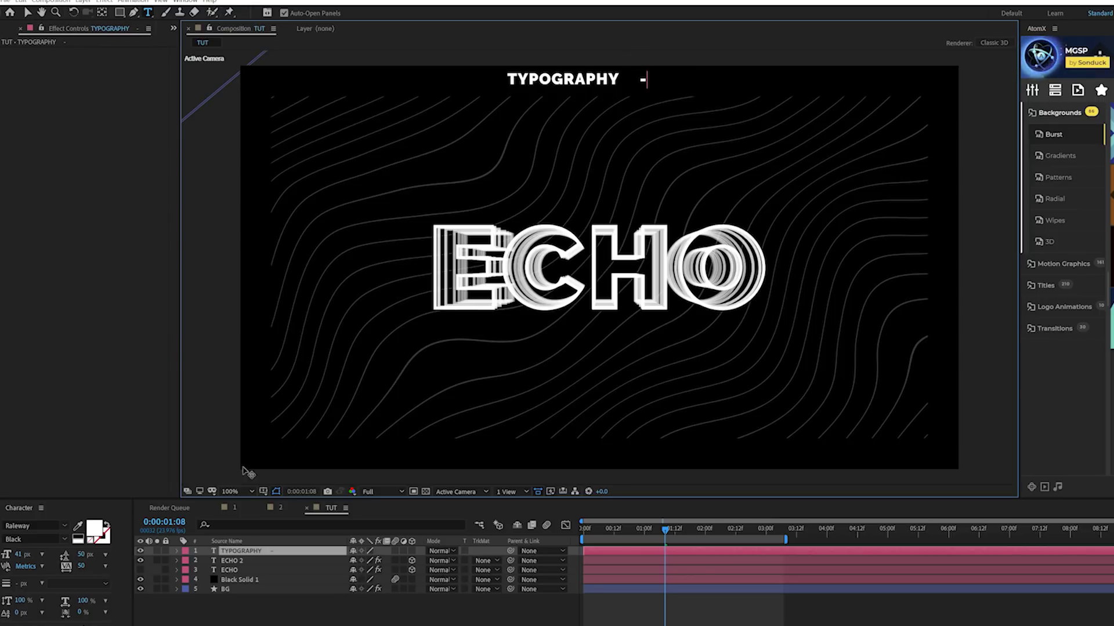
click(237, 552)
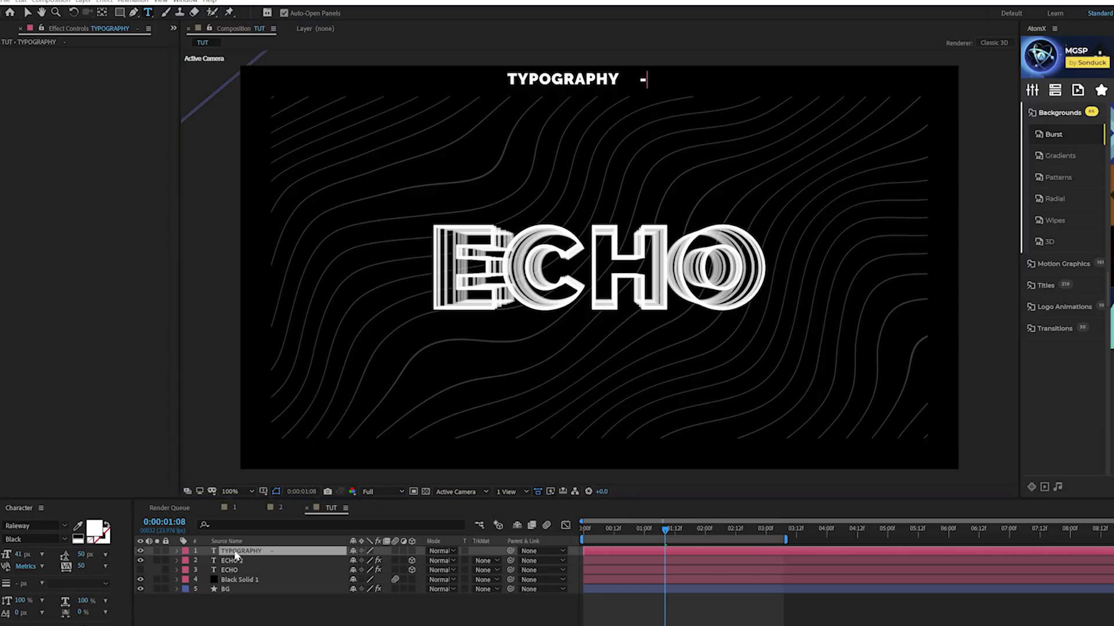
Draw a rectangular mask spanning nearly the whole frame on TYPOGRAPHY, with mode None
click(119, 12)
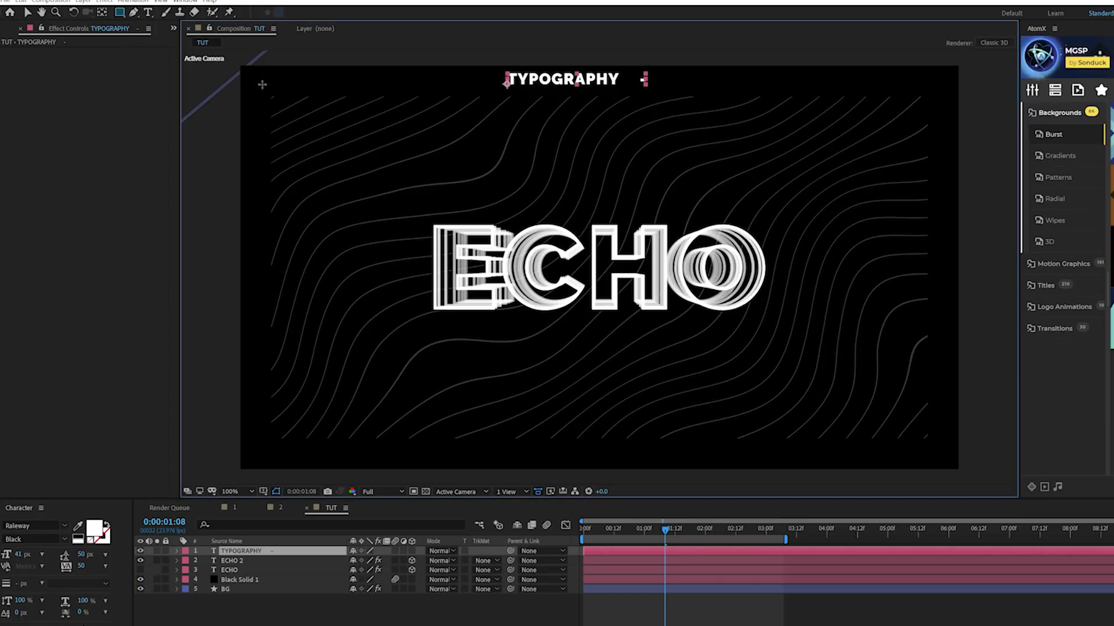
drag(257, 78, 447, 272)
drag(836, 401, 944, 453)
key(v)
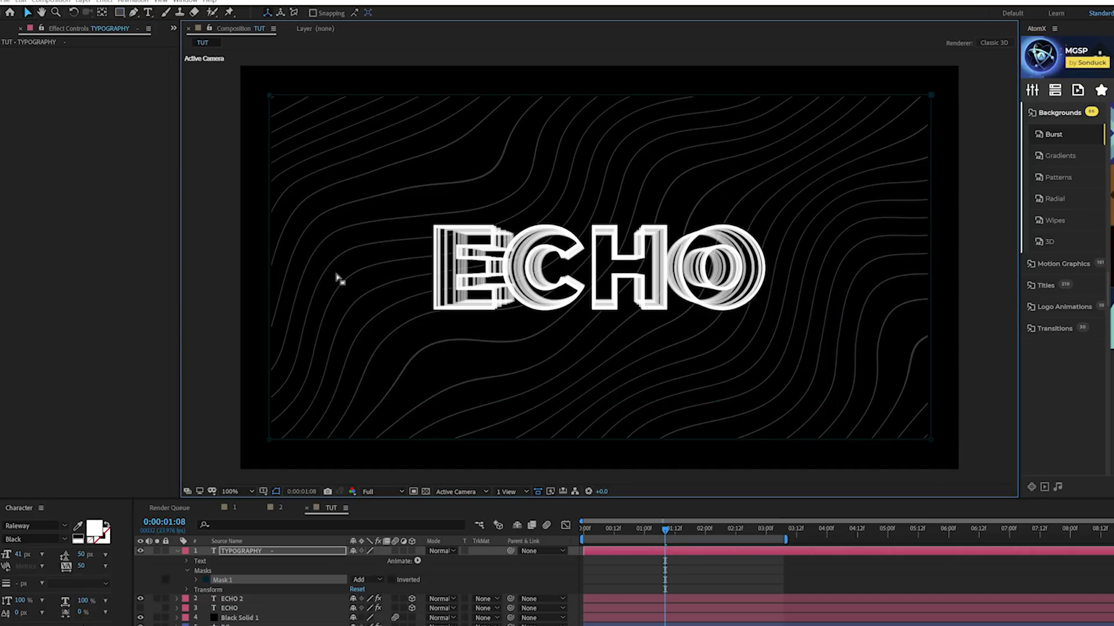
click(360, 580)
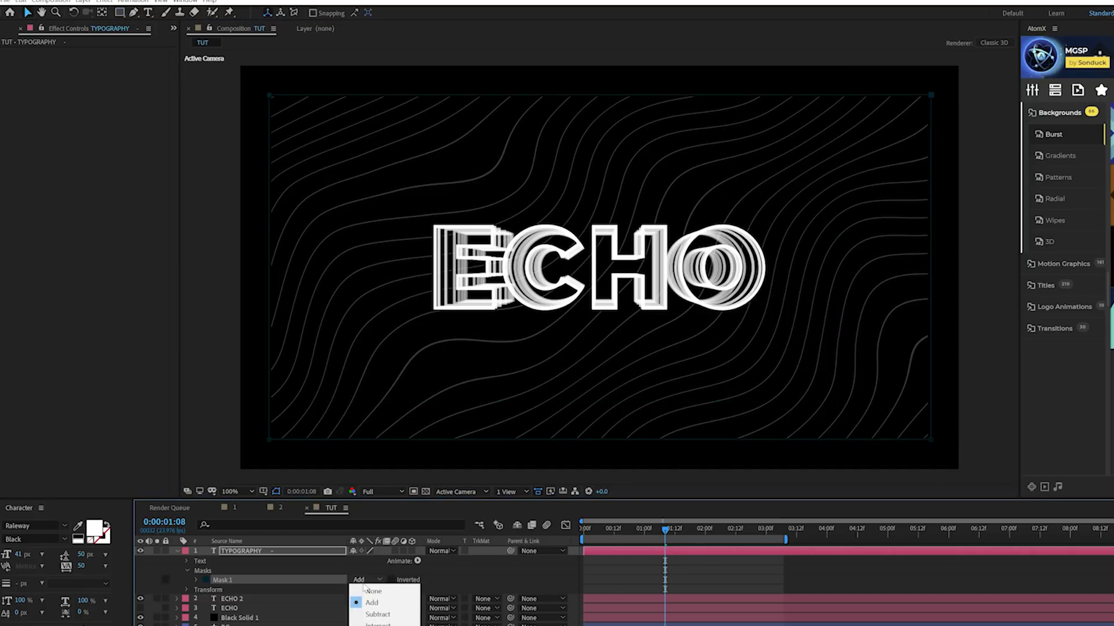
click(369, 591)
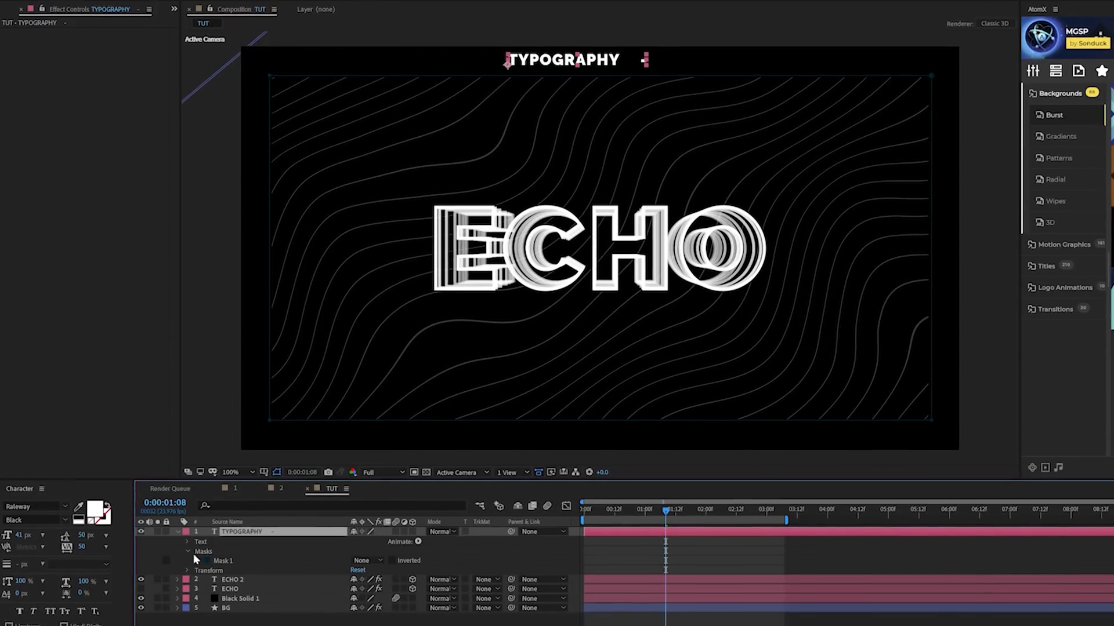
Set the text's Path Options path to Mask 1 with Reverse Path on
click(187, 501)
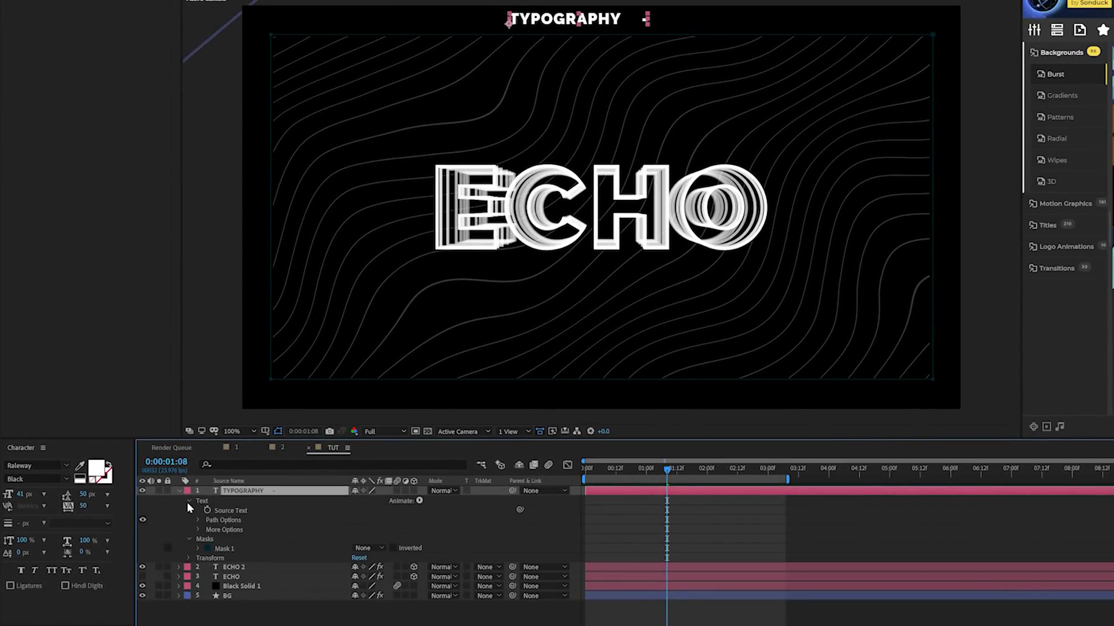
click(198, 520)
click(382, 529)
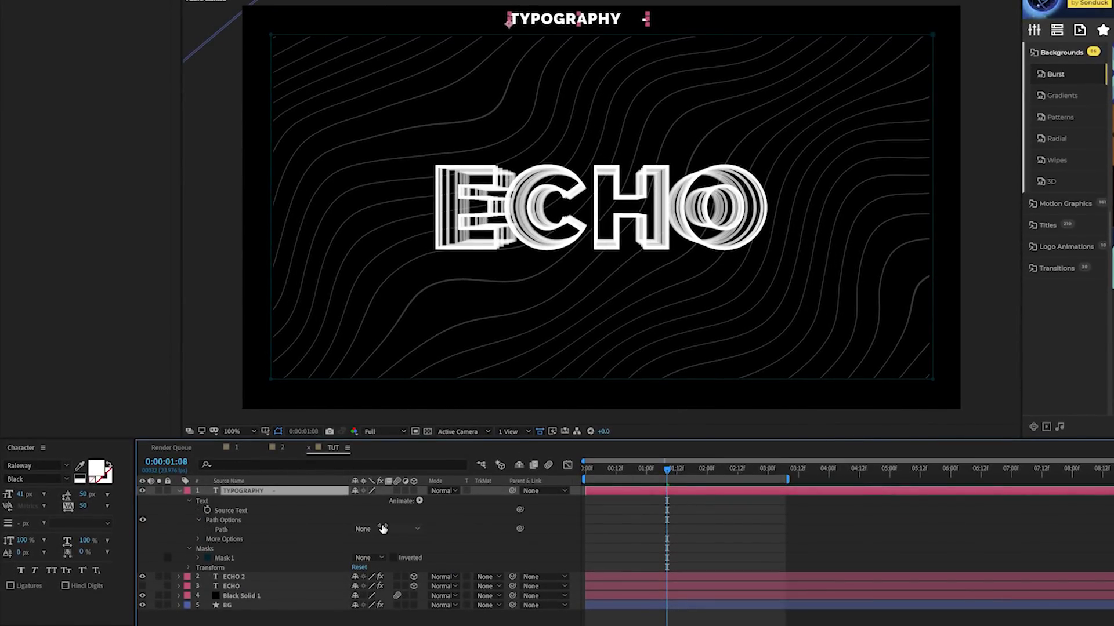
click(374, 556)
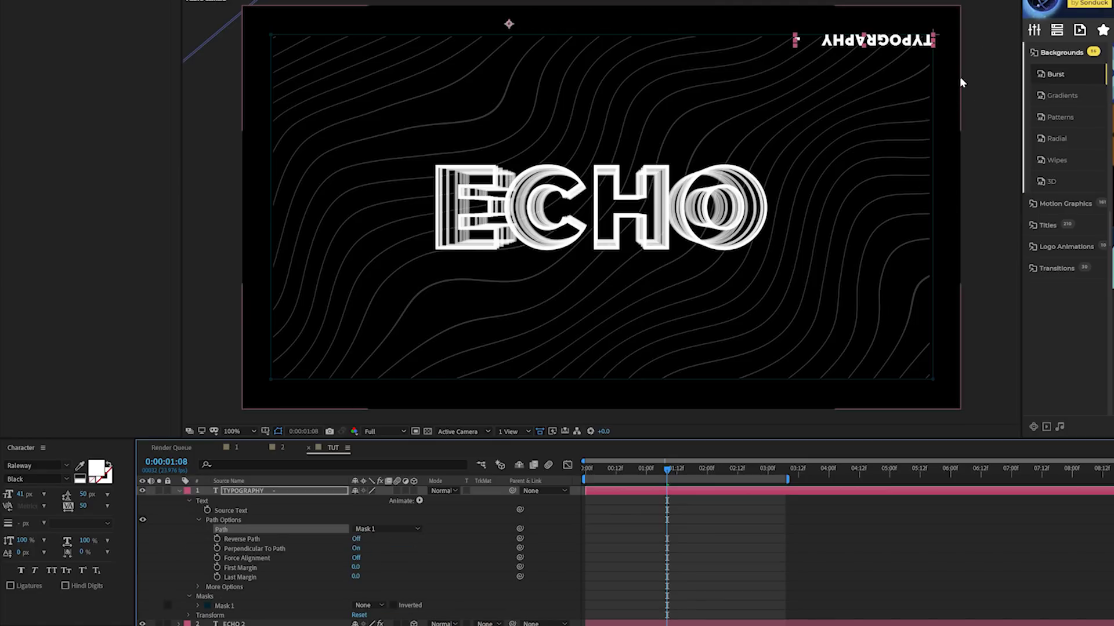
click(356, 539)
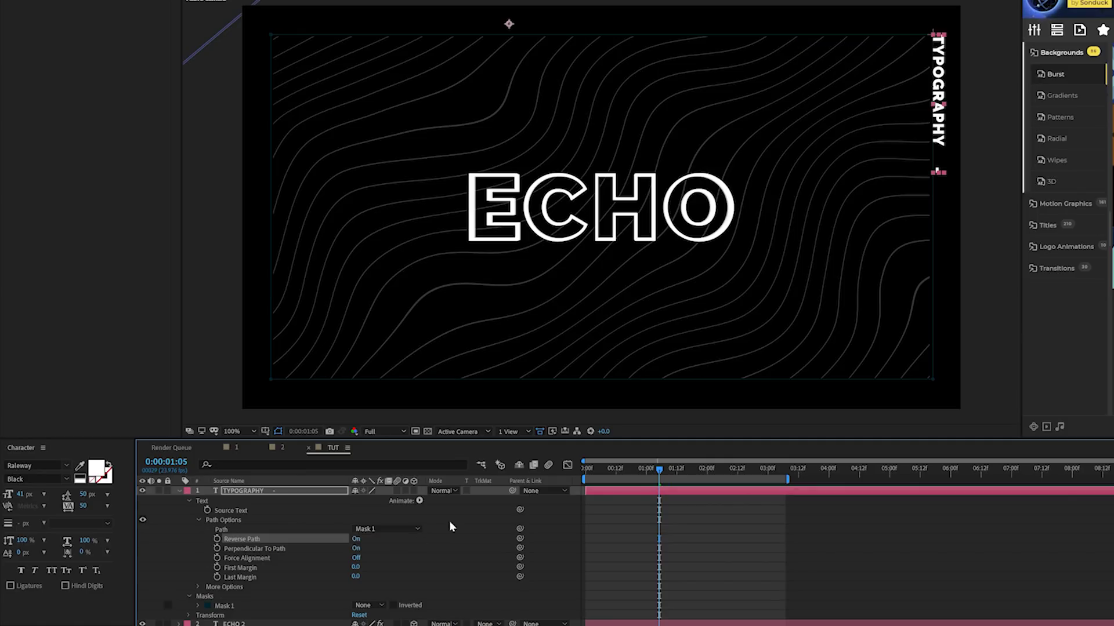
click(715, 566)
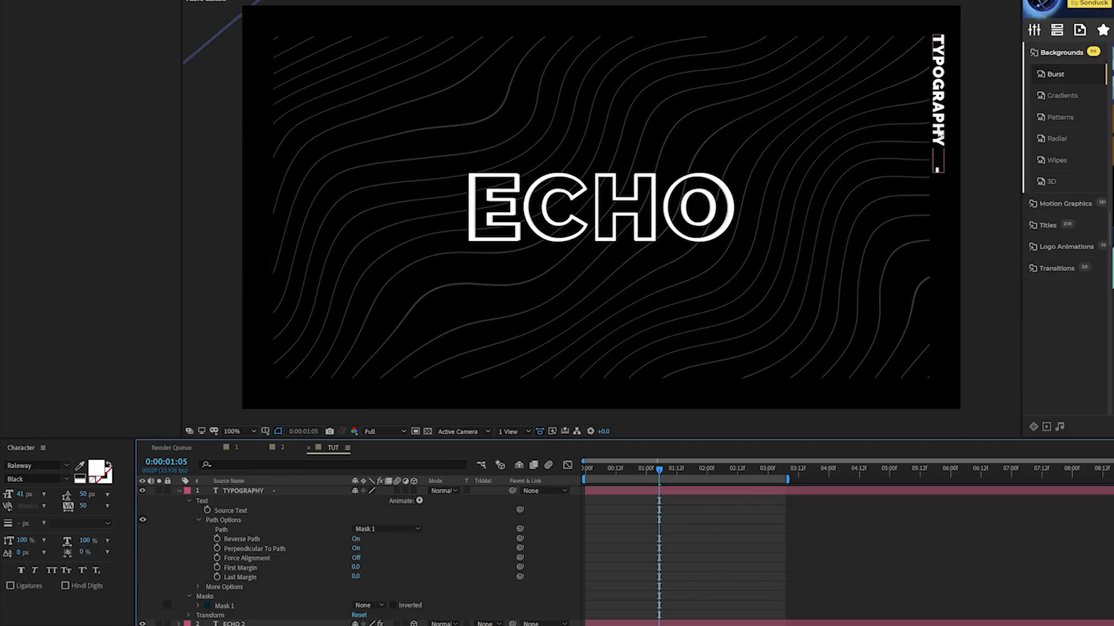
key(Home)
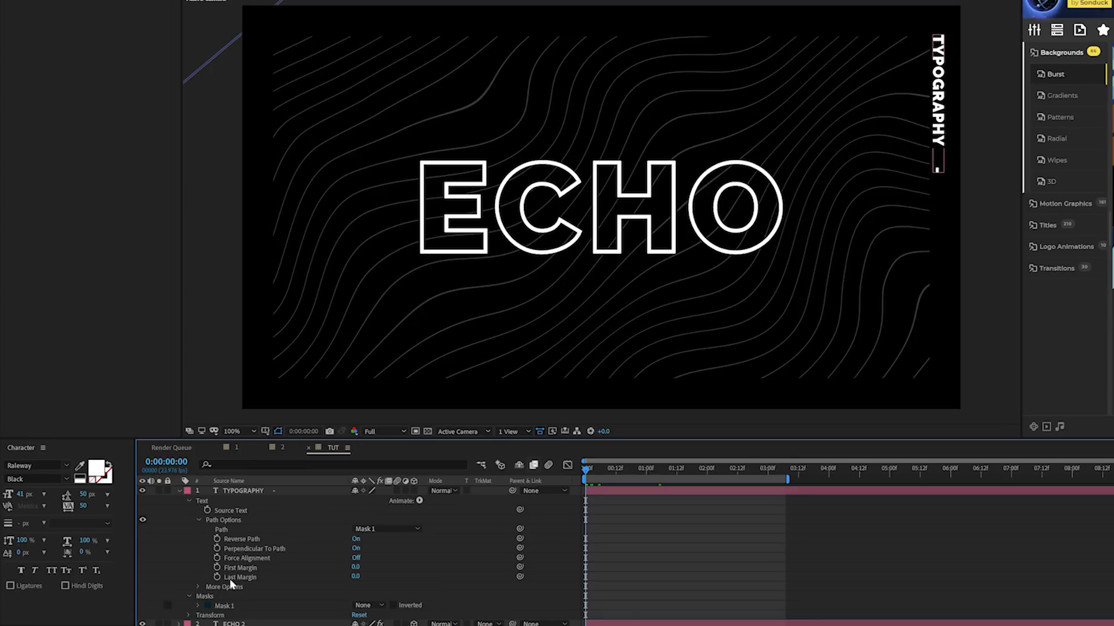
Add the expression time*100 to First Margin so the text slides along the border
alt+click(218, 567)
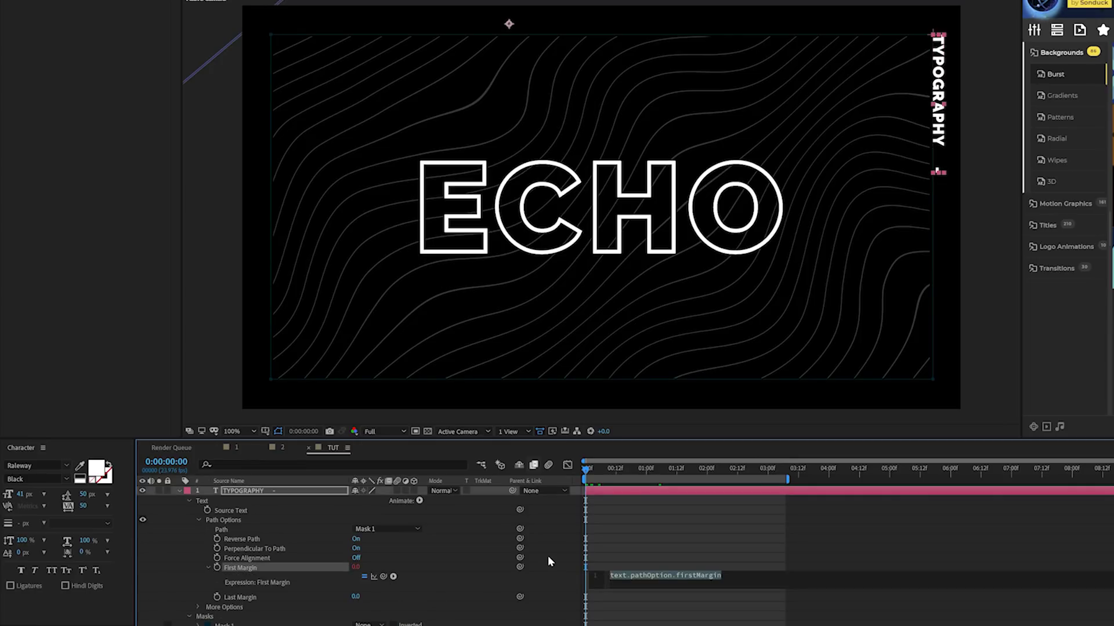
text(time*)
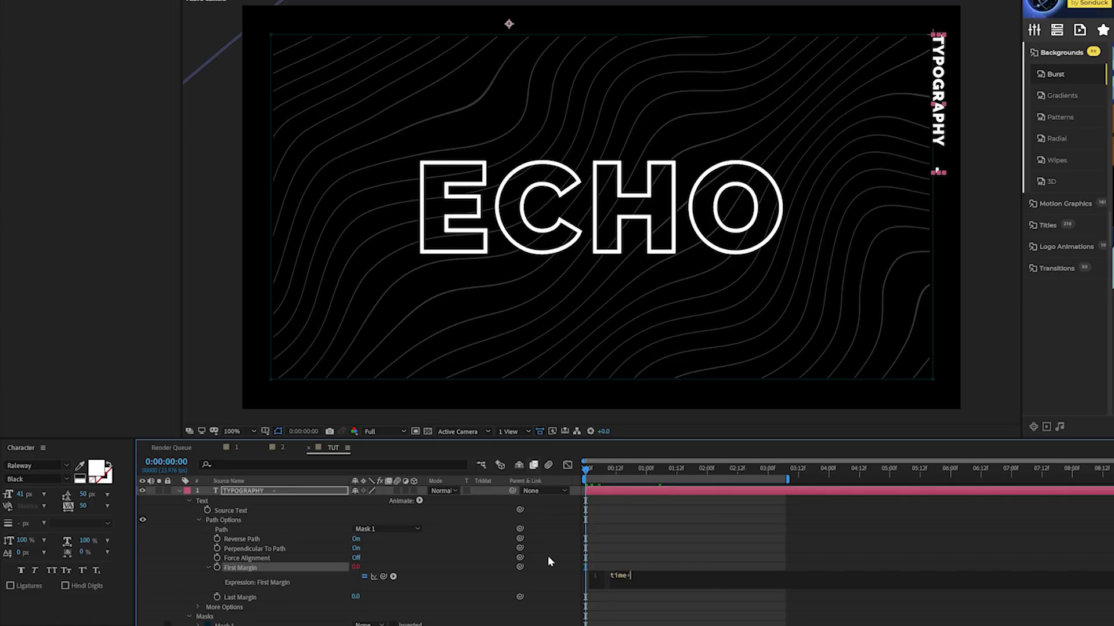
text(100)
key(KP_Enter)
key(space)
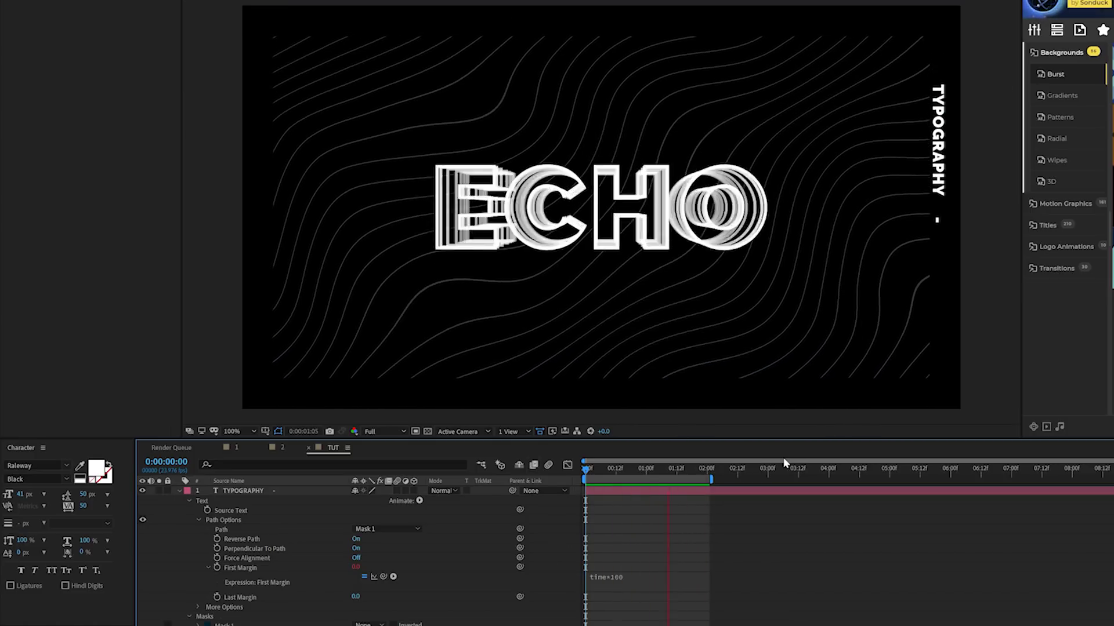
drag(703, 467, 891, 471)
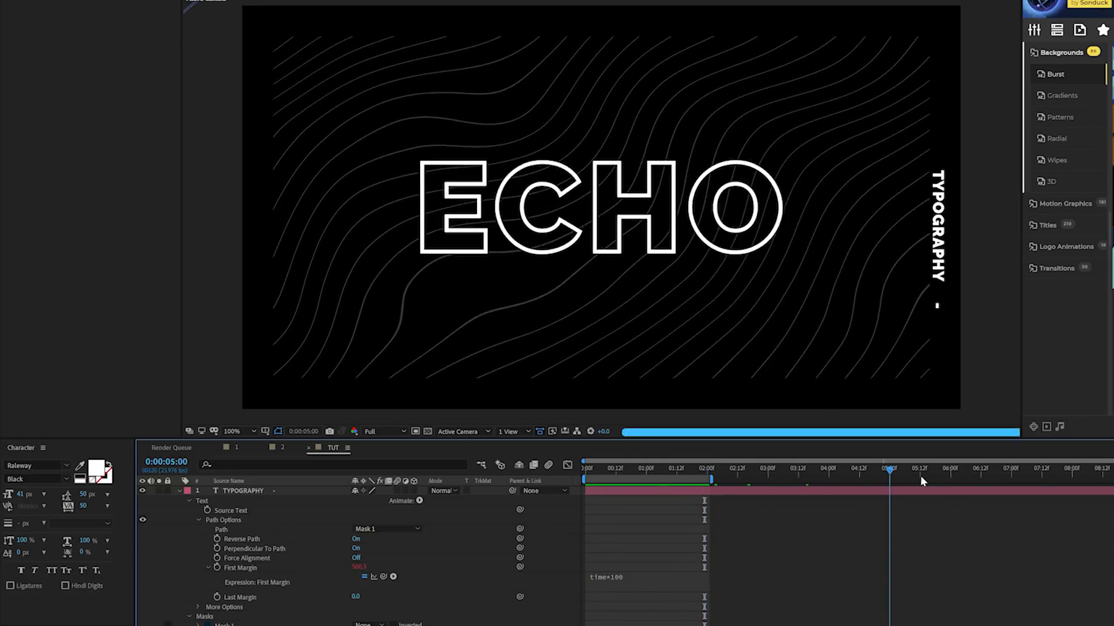
click(660, 469)
click(242, 492)
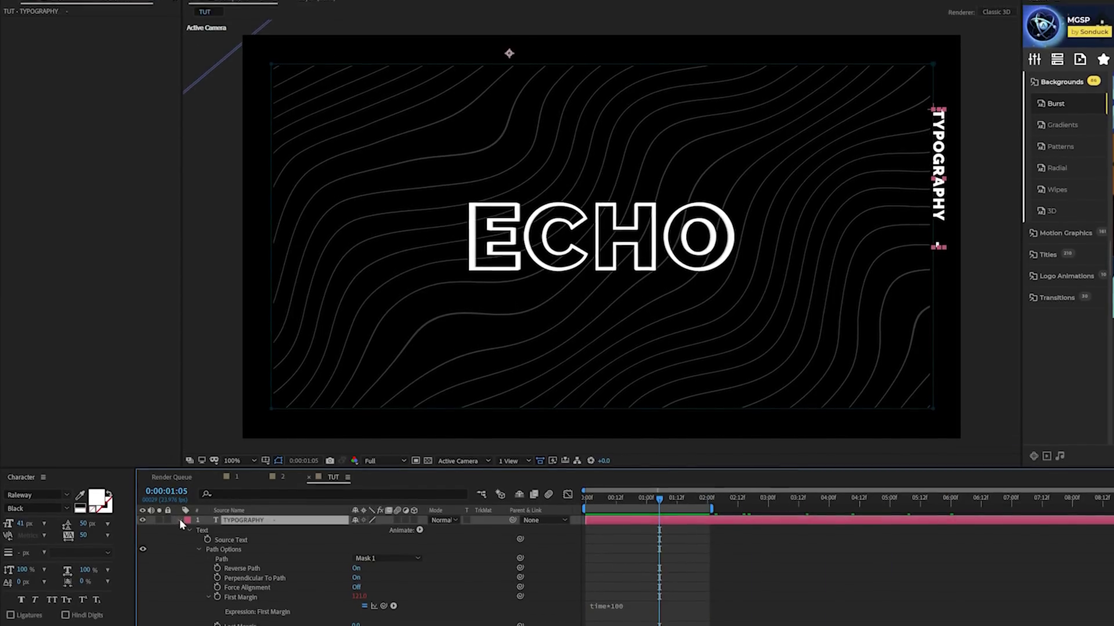
Apply Echo to TYPOGRAPHY with 9 echoes and Echo Time 5.467, then preview
click(179, 491)
click(107, 18)
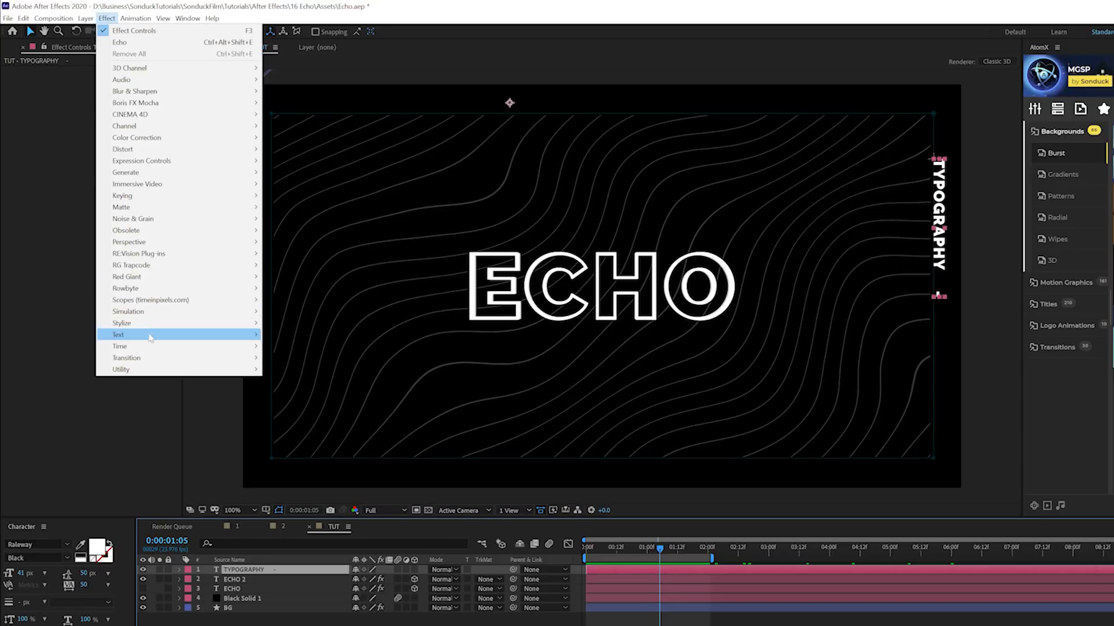
mouse_move(220, 346)
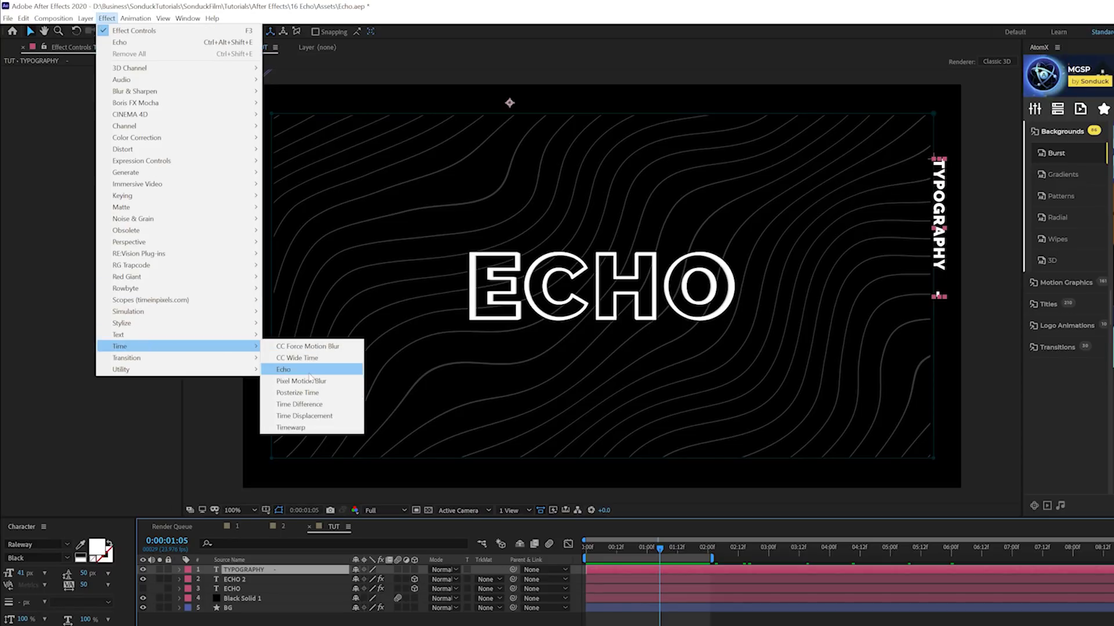
click(309, 374)
drag(105, 90, 140, 83)
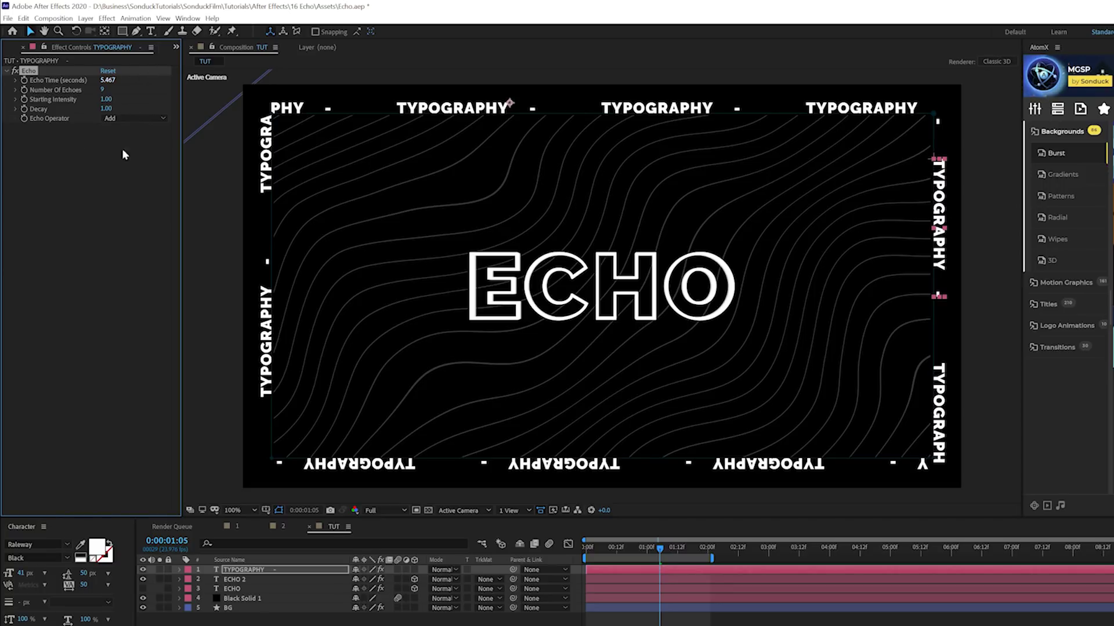
click(582, 587)
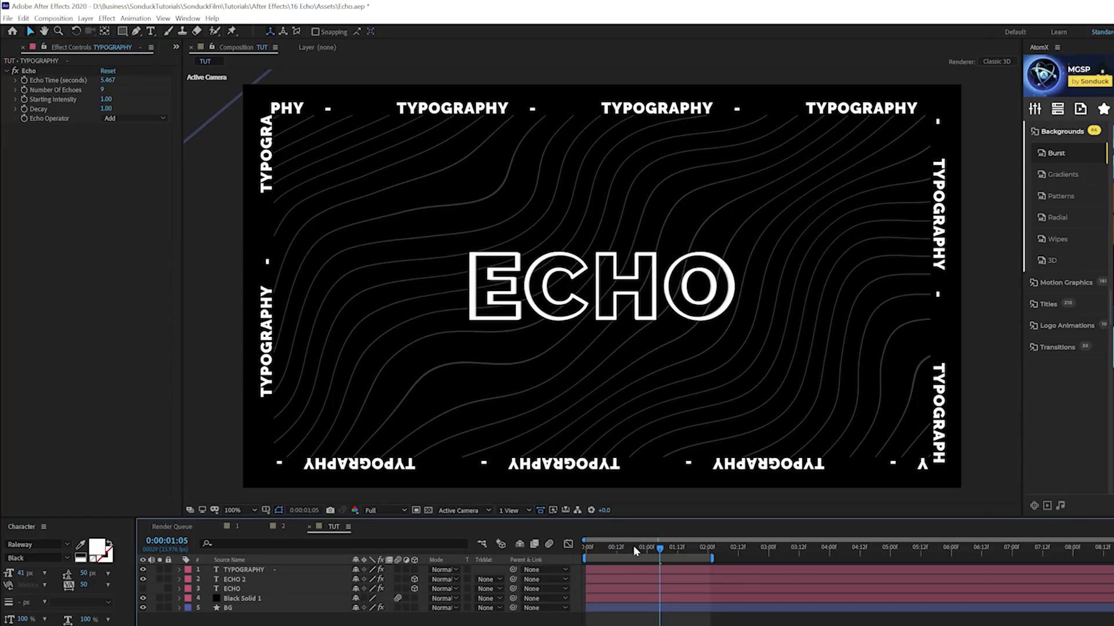
key(space)
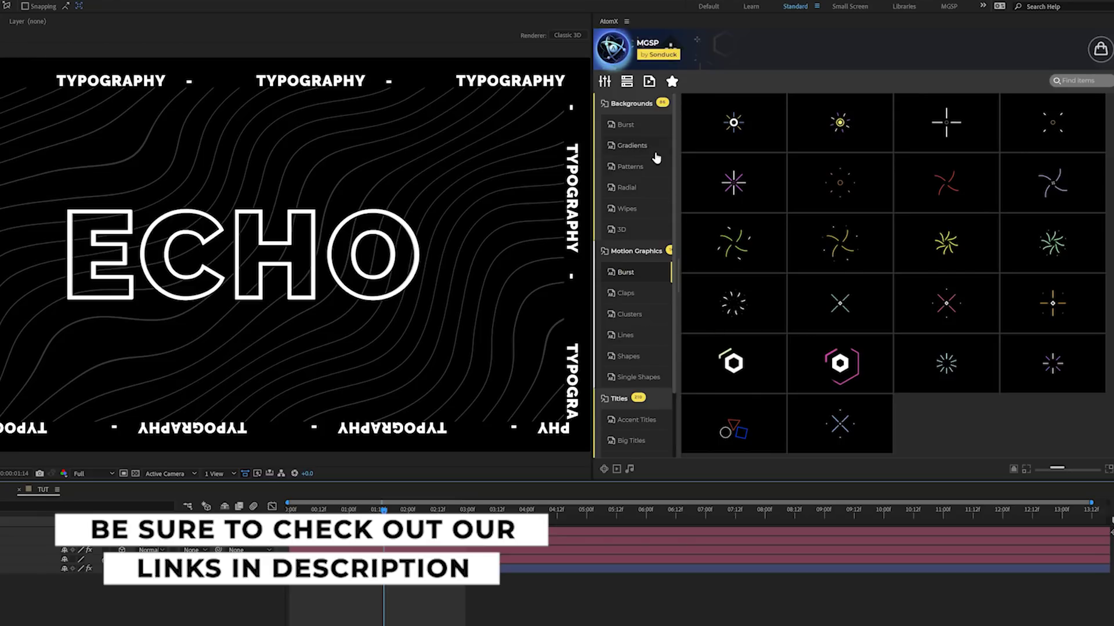
Add the Cluster 18 particle animation from the Clusters templates over the ECHO scene
click(630, 321)
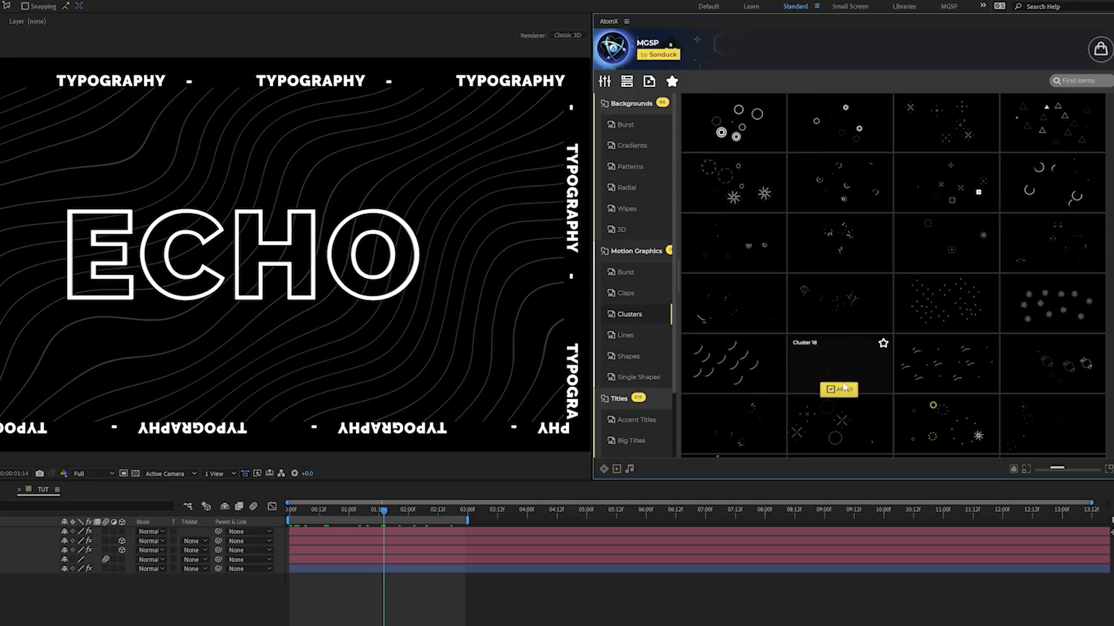
click(841, 390)
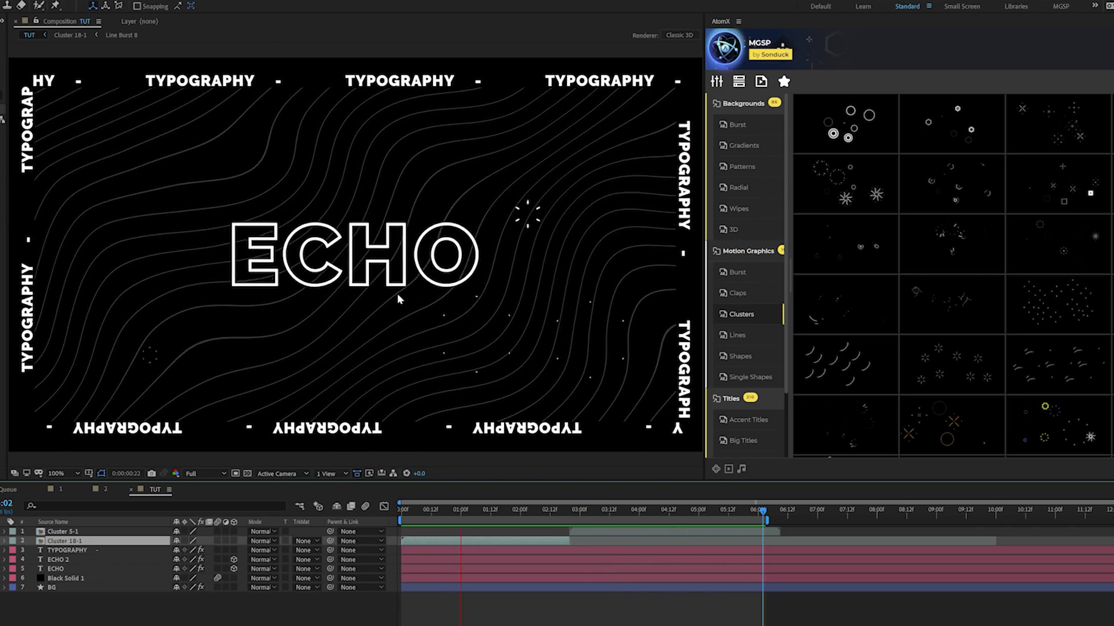
scroll(889, 199, down, 1)
scroll(1021, 342, down, 5)
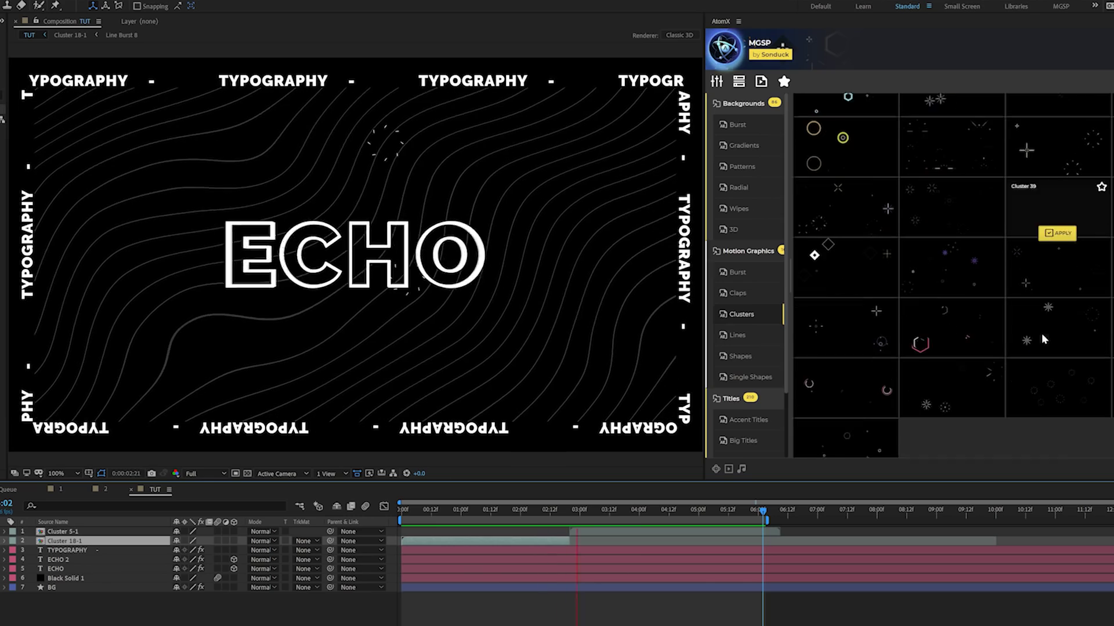
Widen the template browser and browse the Regular Titles and Accent Titles templates
drag(704, 290, 689, 290)
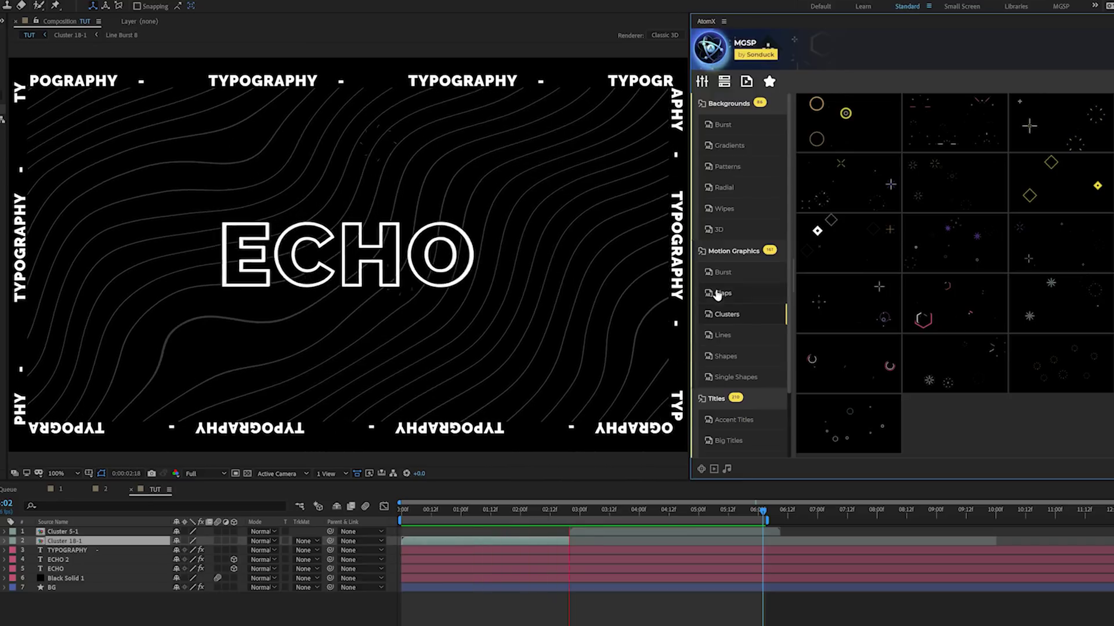
scroll(728, 313, down, 3)
click(734, 404)
mouse_move(880, 248)
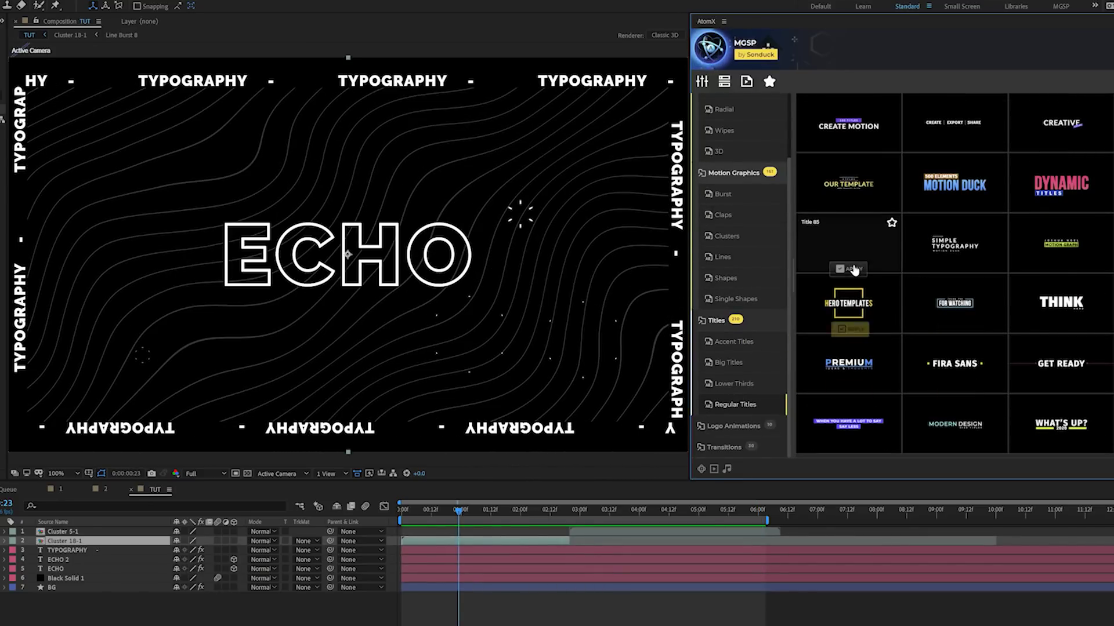
click(733, 341)
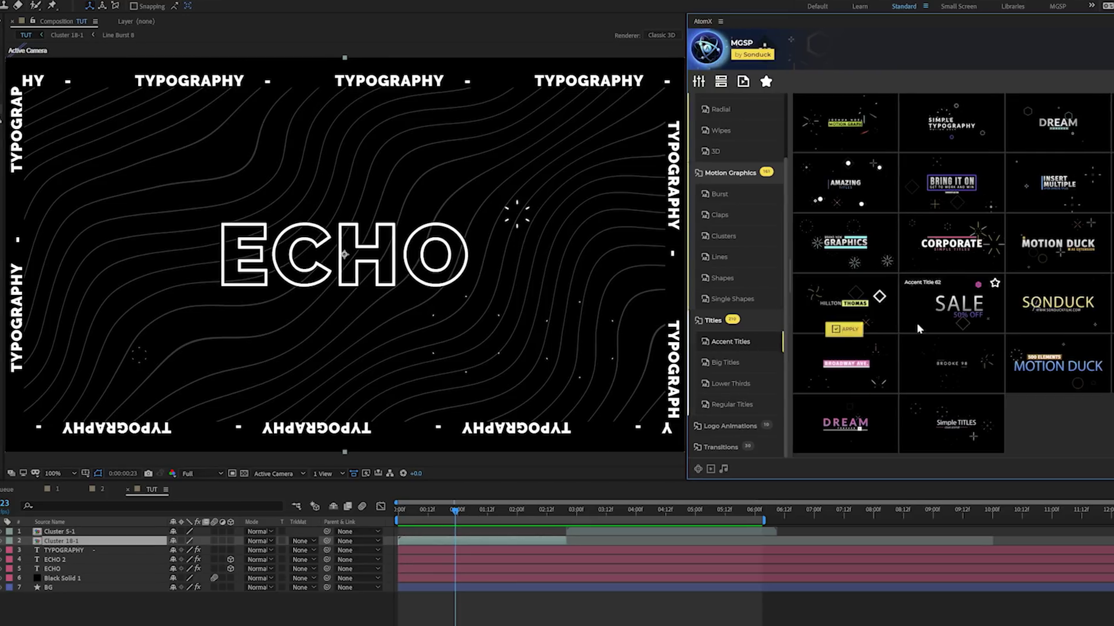
mouse_move(963, 235)
scroll(935, 249, up, 3)
mouse_move(953, 286)
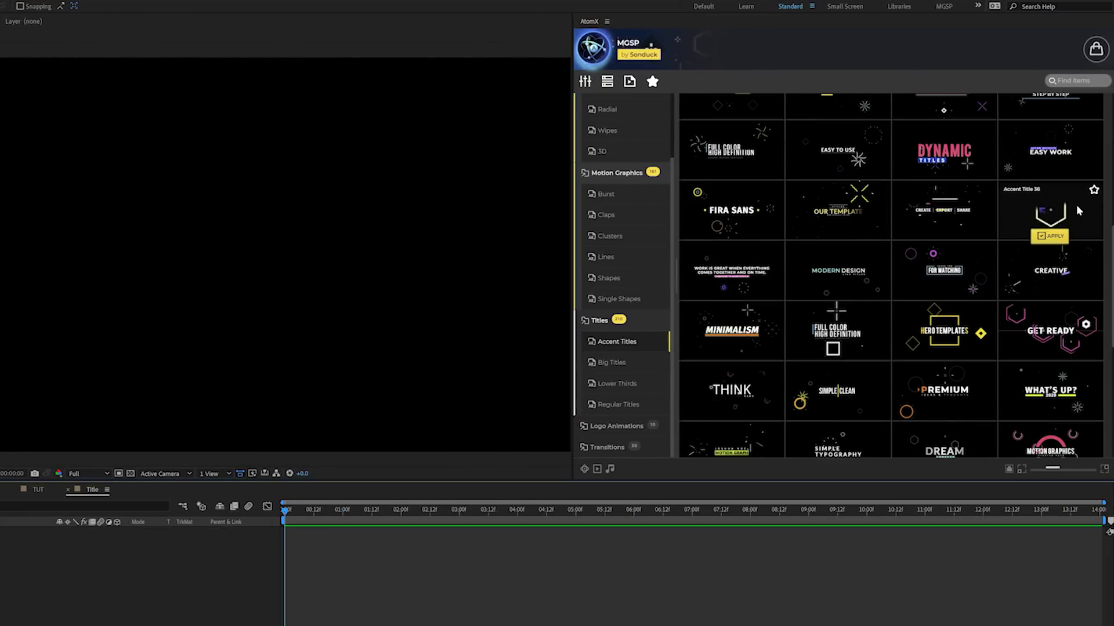
Apply the Accent Title 36 template and open its nested Title 85 comp for editing
mouse_move(1069, 205)
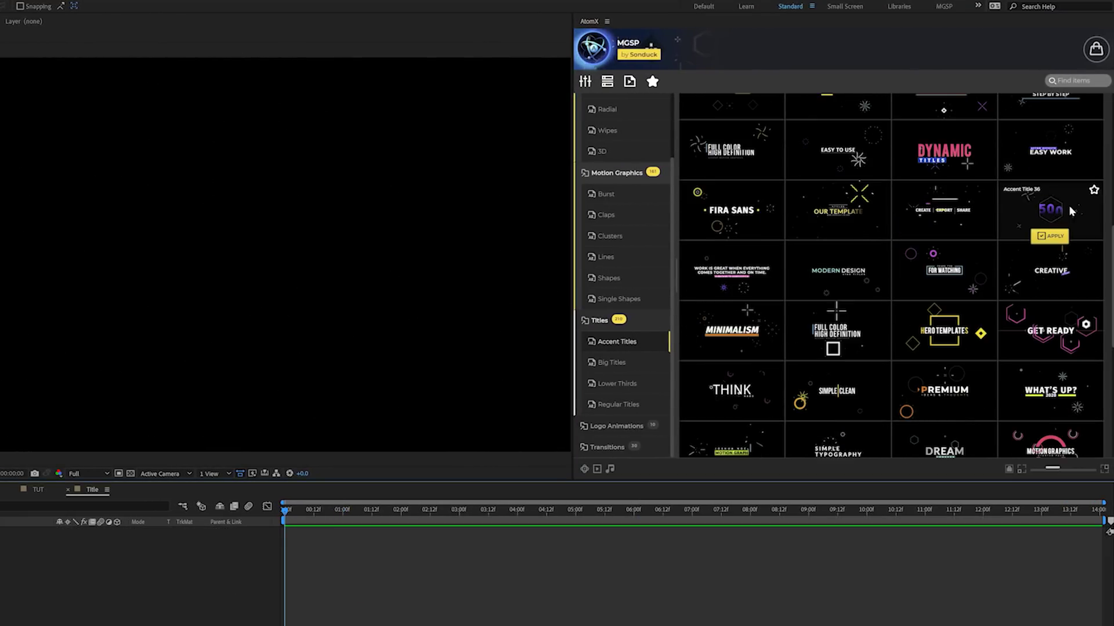
click(1050, 236)
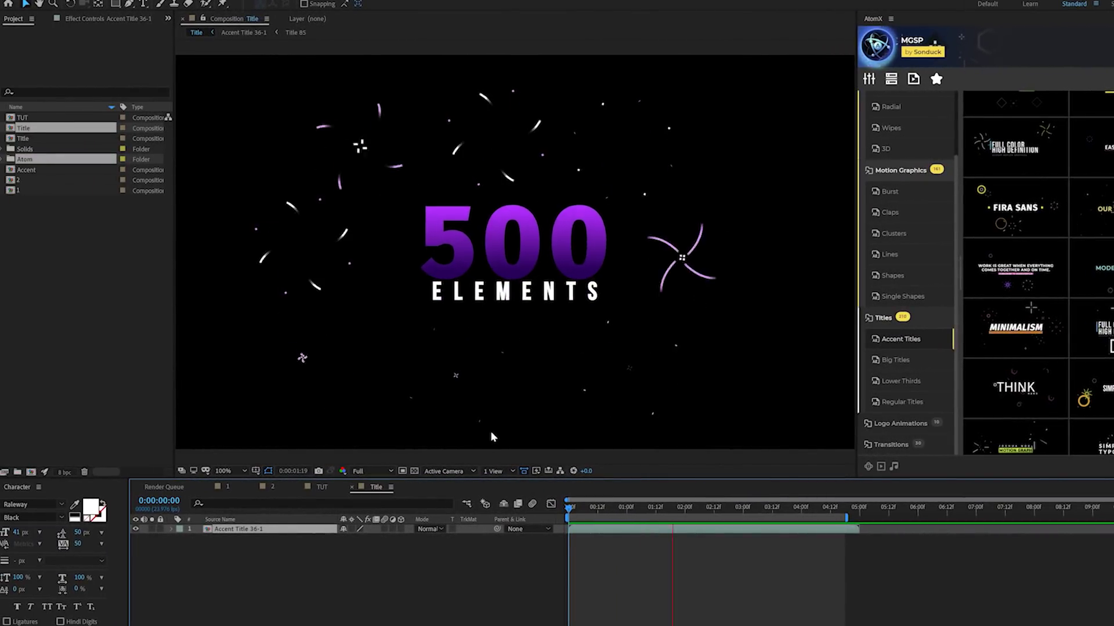
click(231, 532)
double_click(231, 531)
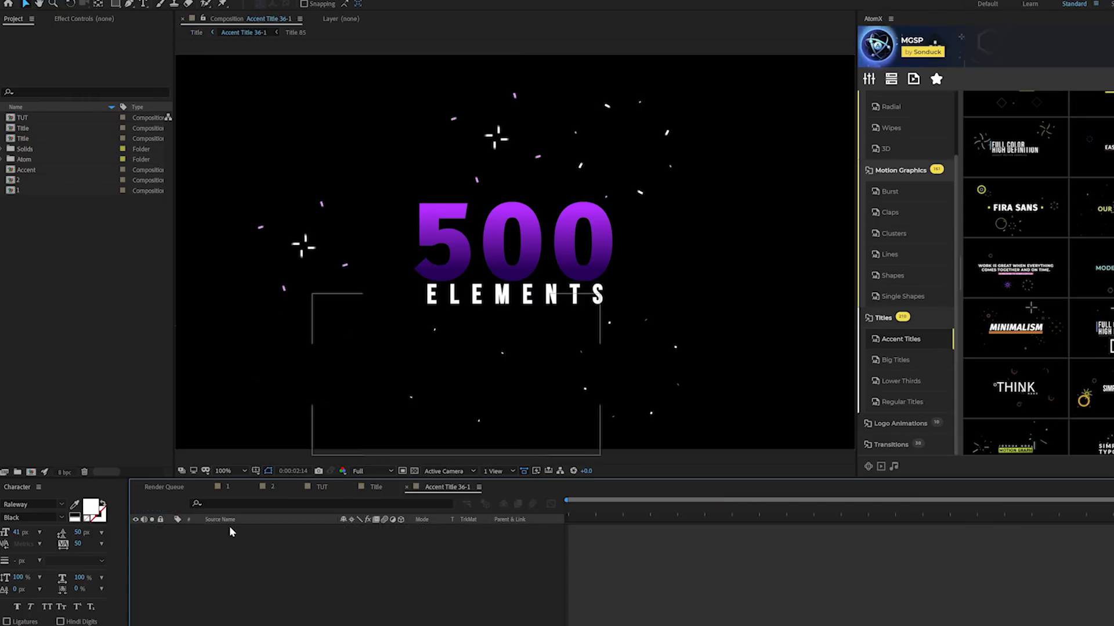
double_click(232, 538)
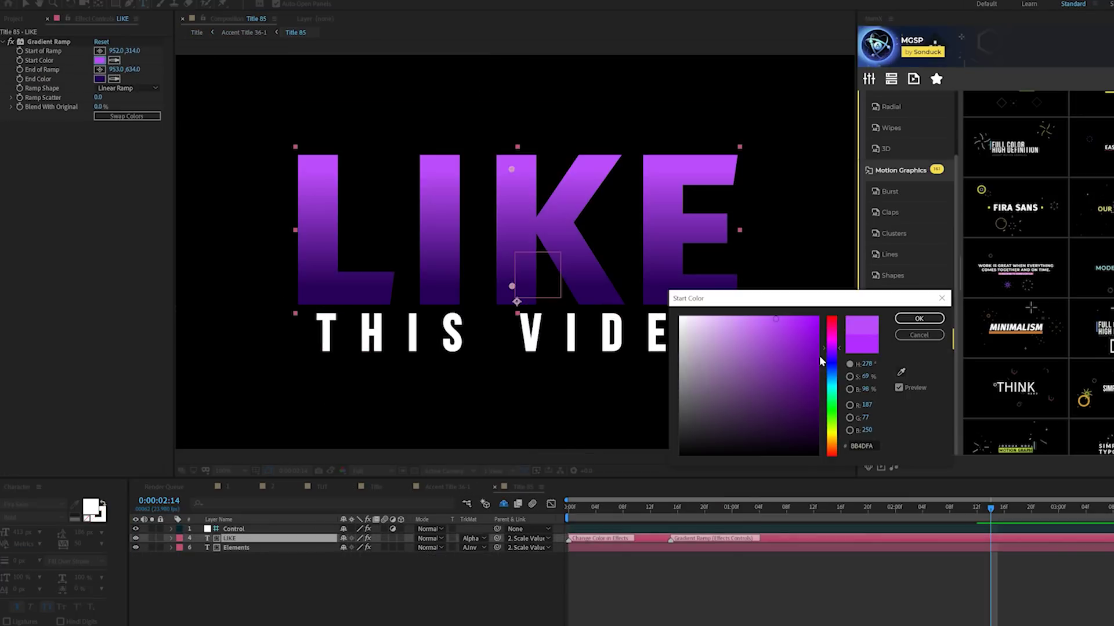
Make the Gradient Ramp start colour blue, then play the LIKE THIS VIDEO title in the Title comp
drag(832, 342, 834, 377)
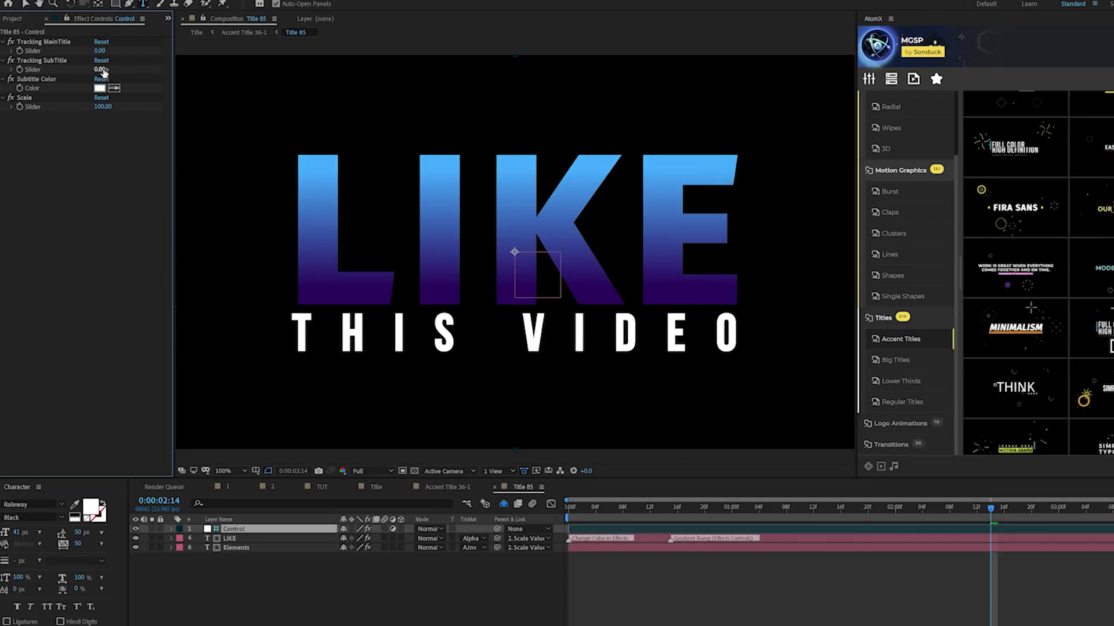
drag(100, 69, 110, 69)
click(376, 487)
key(space)
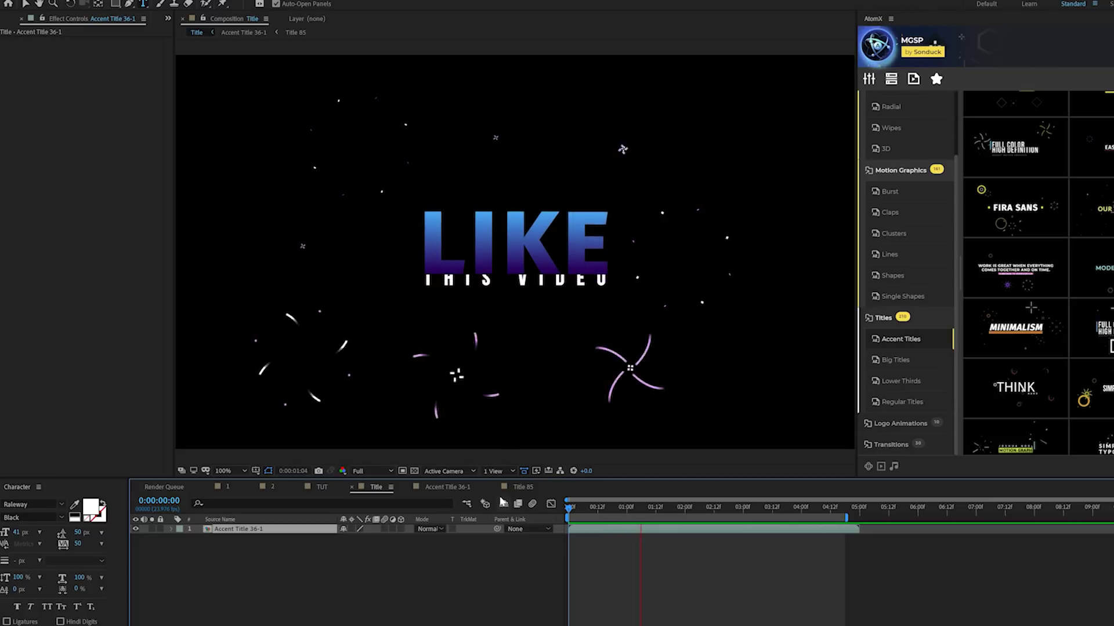